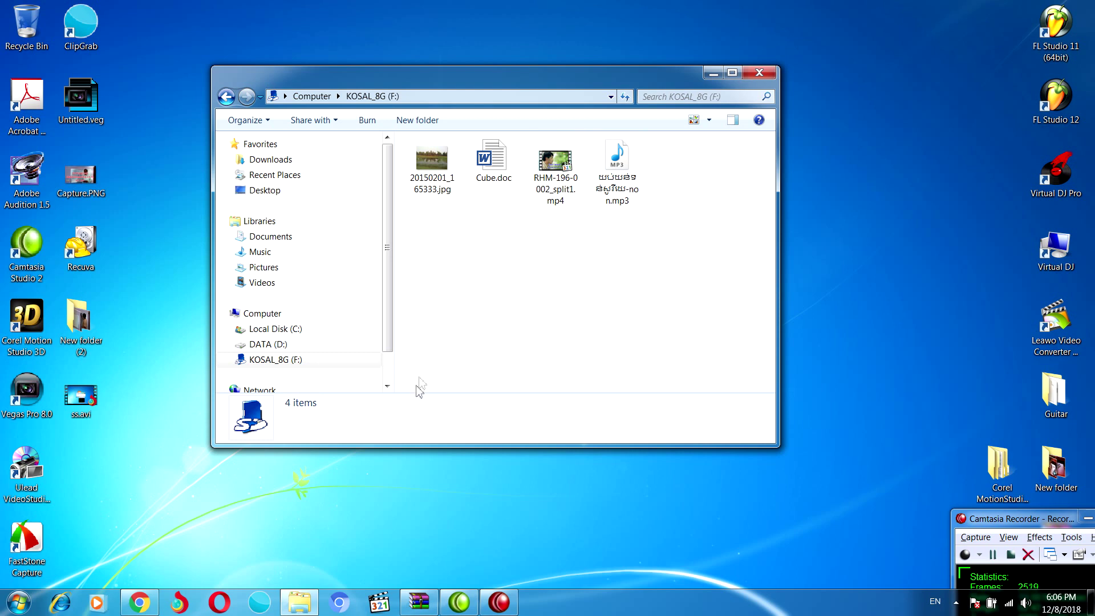
# - Quick-format the removable F: drive as FAT32 with 32-kilobyte allocation units, even though it is in use
pyautogui.click(228, 101)
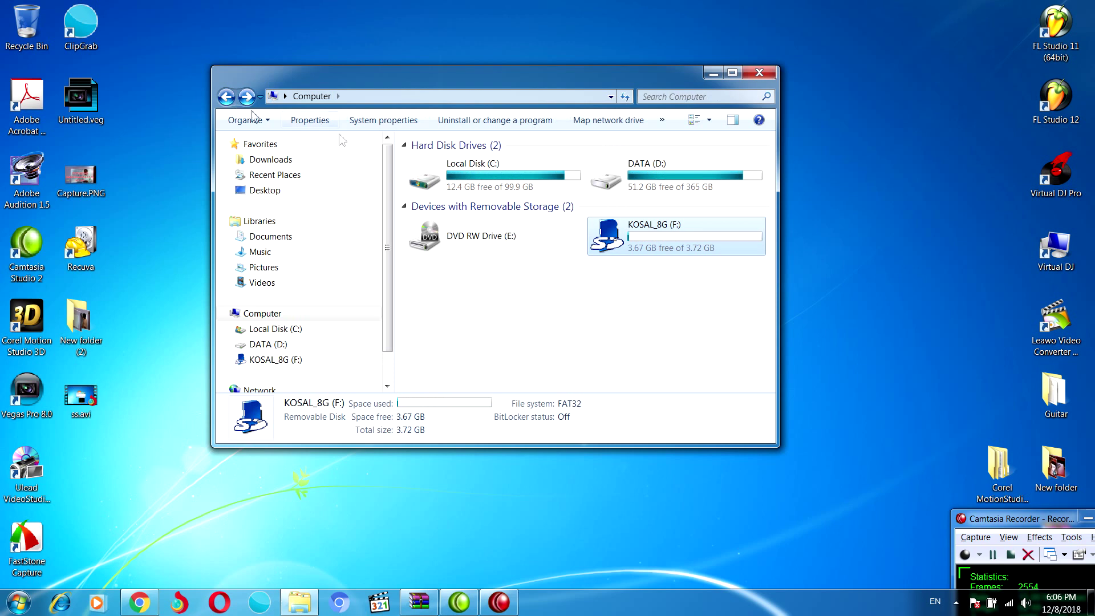
pyautogui.rightClick(636, 240)
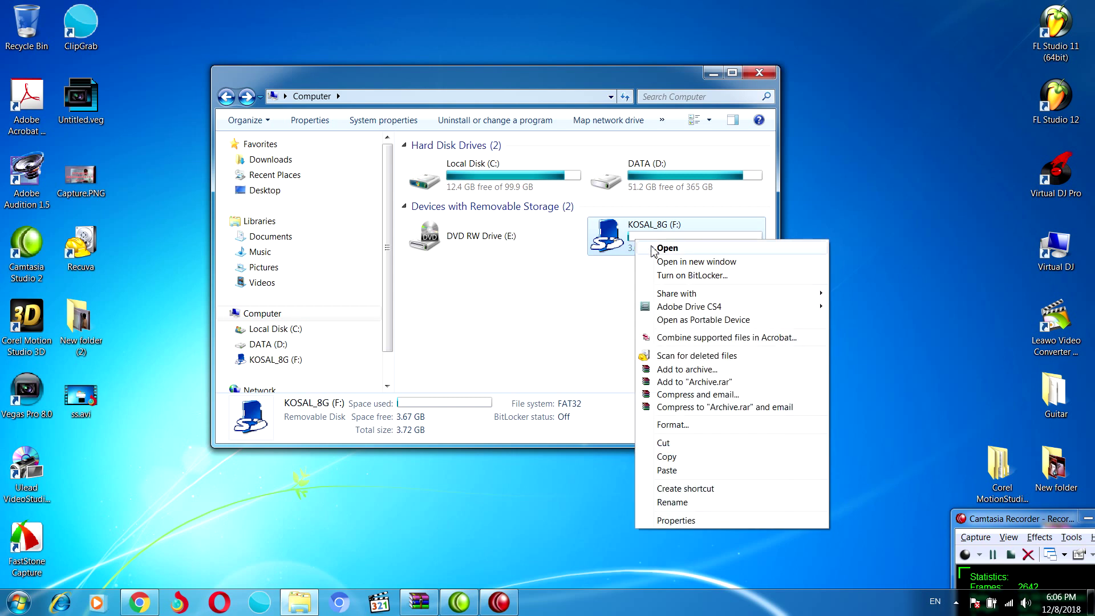
pyautogui.click(706, 427)
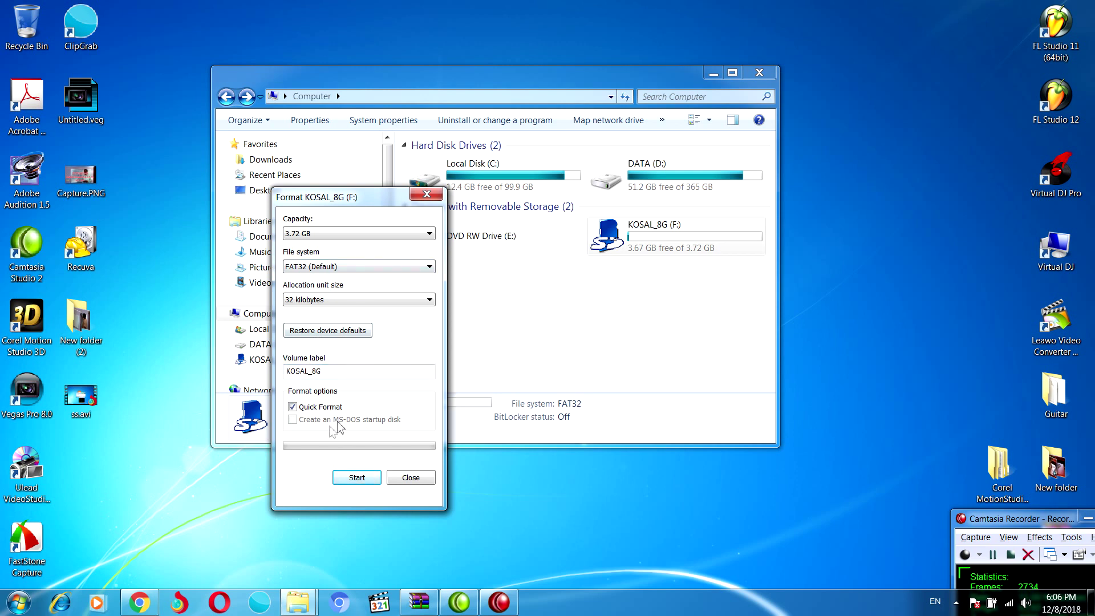
pyautogui.click(352, 482)
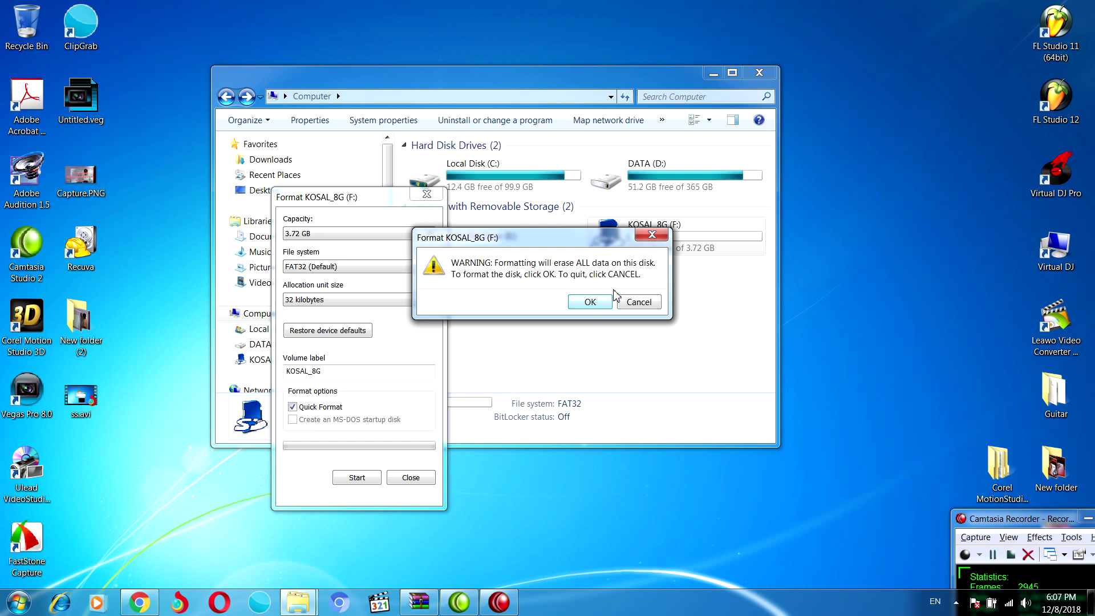
pyautogui.click(594, 306)
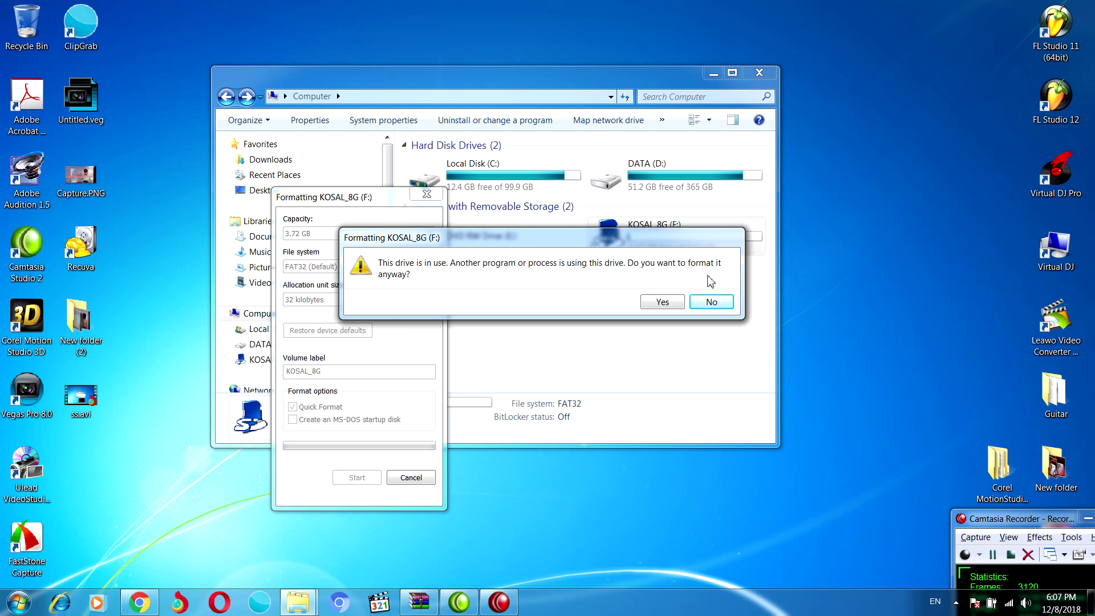
pyautogui.click(661, 302)
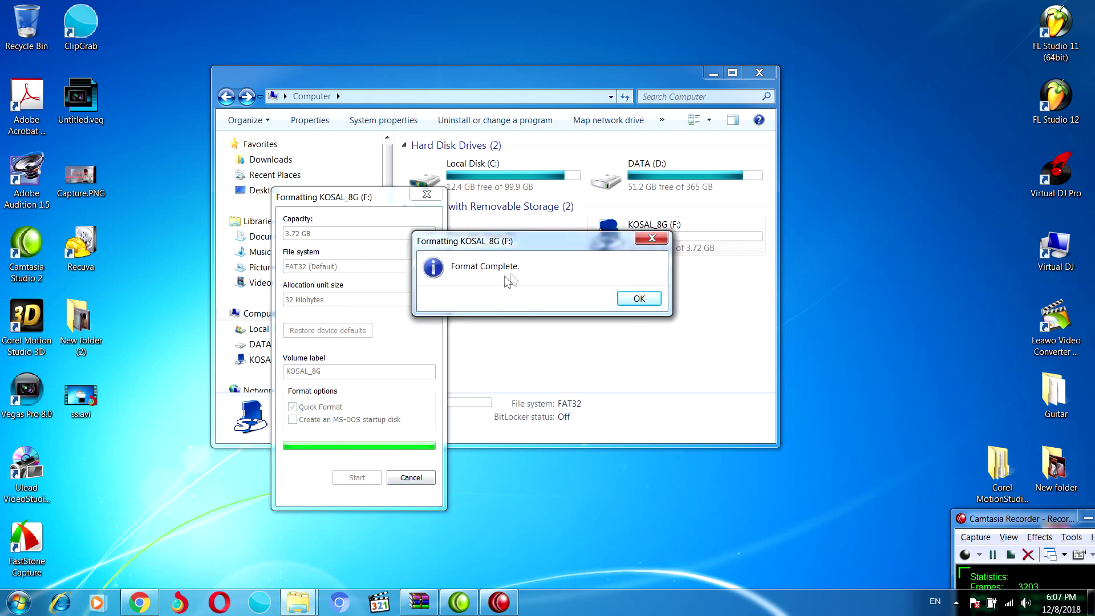
pyautogui.click(640, 303)
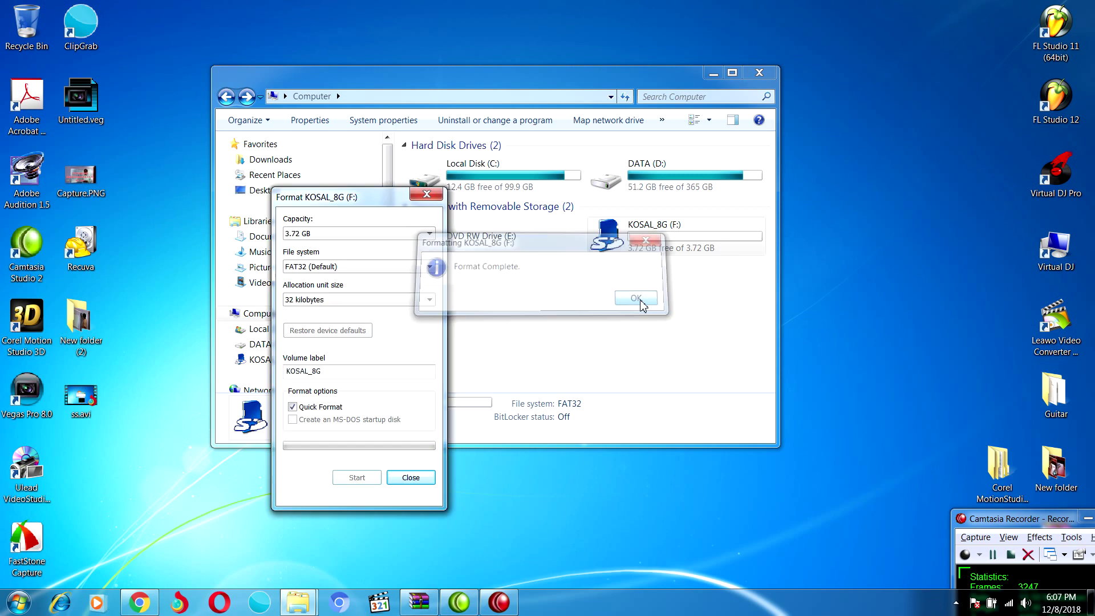
pyautogui.click(423, 479)
# - Open the formatted F: drive to check its contents, and minimize its window
pyautogui.doubleClick(677, 238)
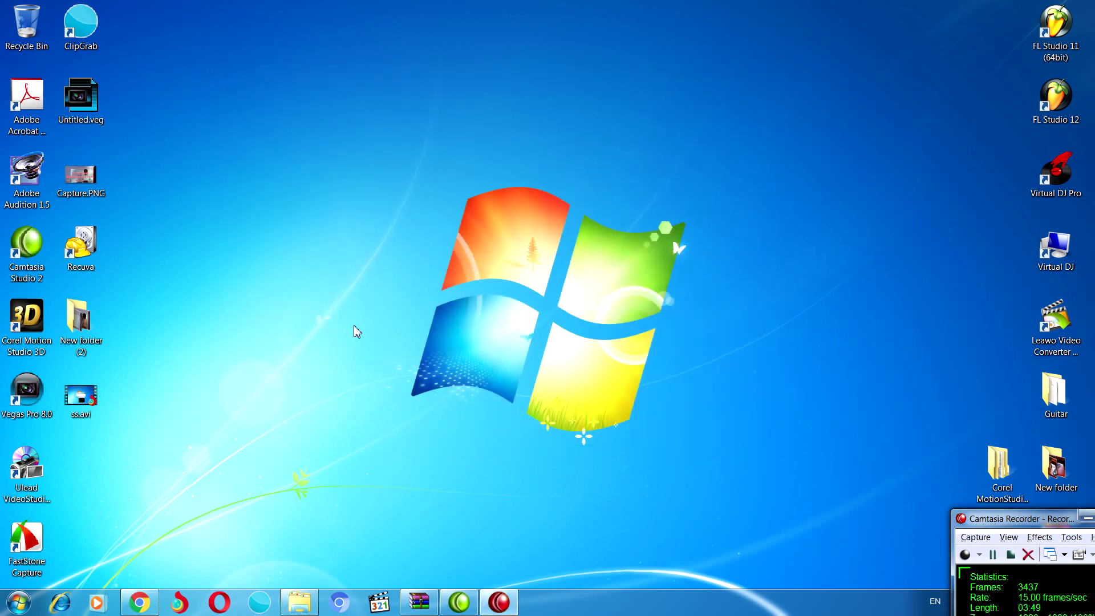
pyautogui.click(299, 602)
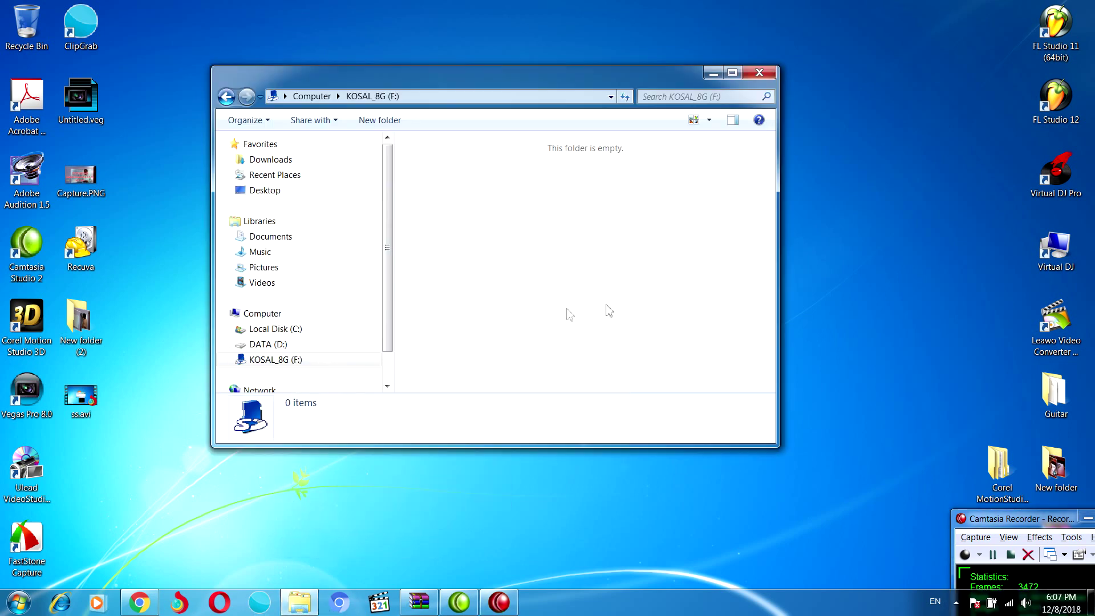
pyautogui.click(711, 74)
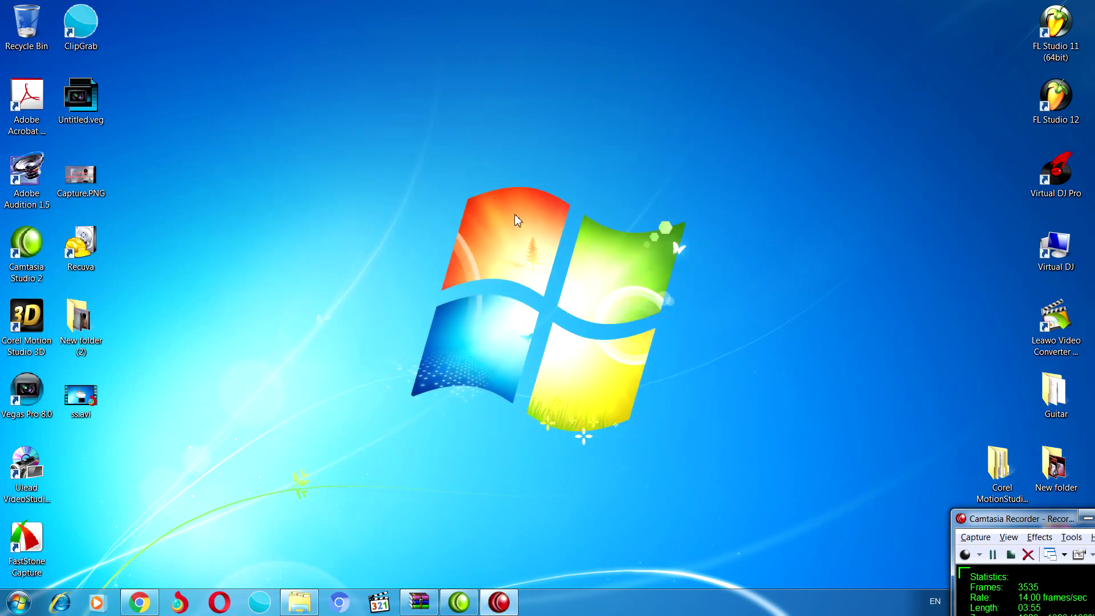
# - Switch to Chrome, search the web for "recuva" and look through the results for a download source
pyautogui.click(139, 603)
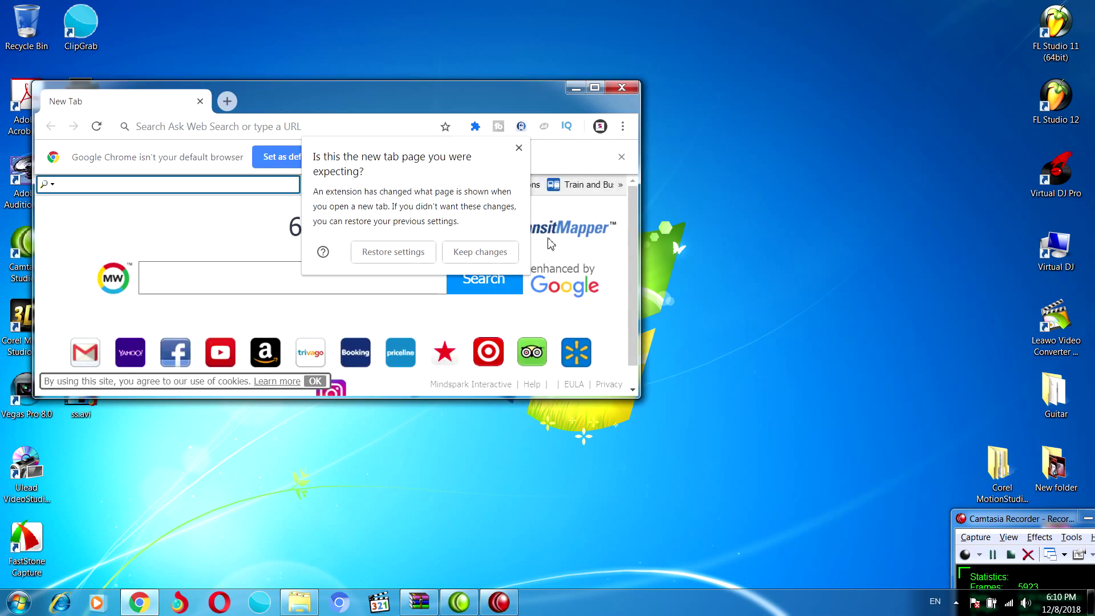
pyautogui.doubleClick(576, 107)
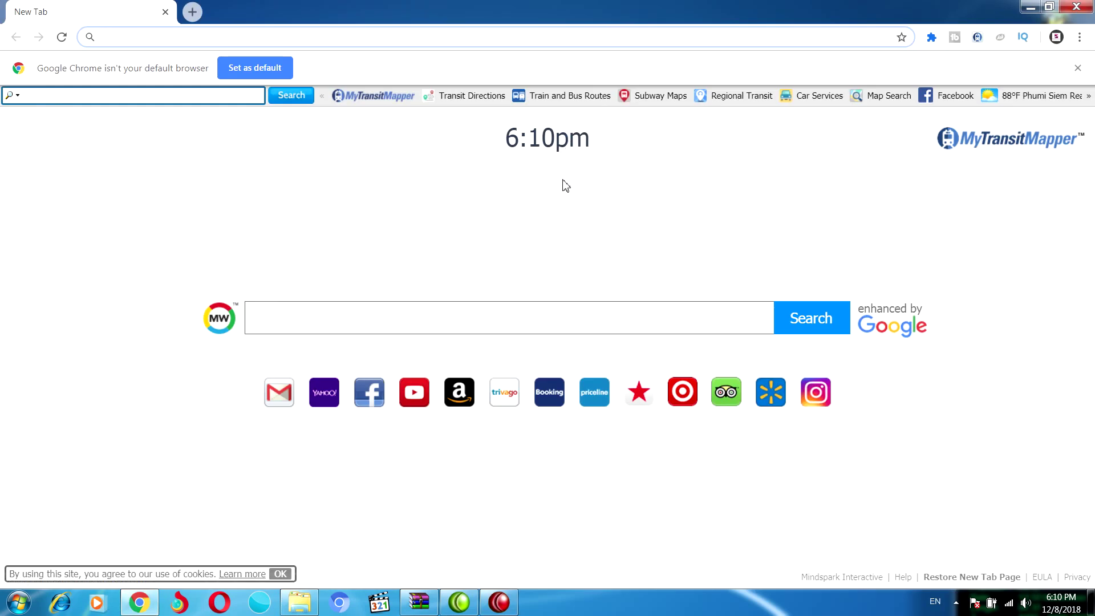
pyautogui.click(328, 316)
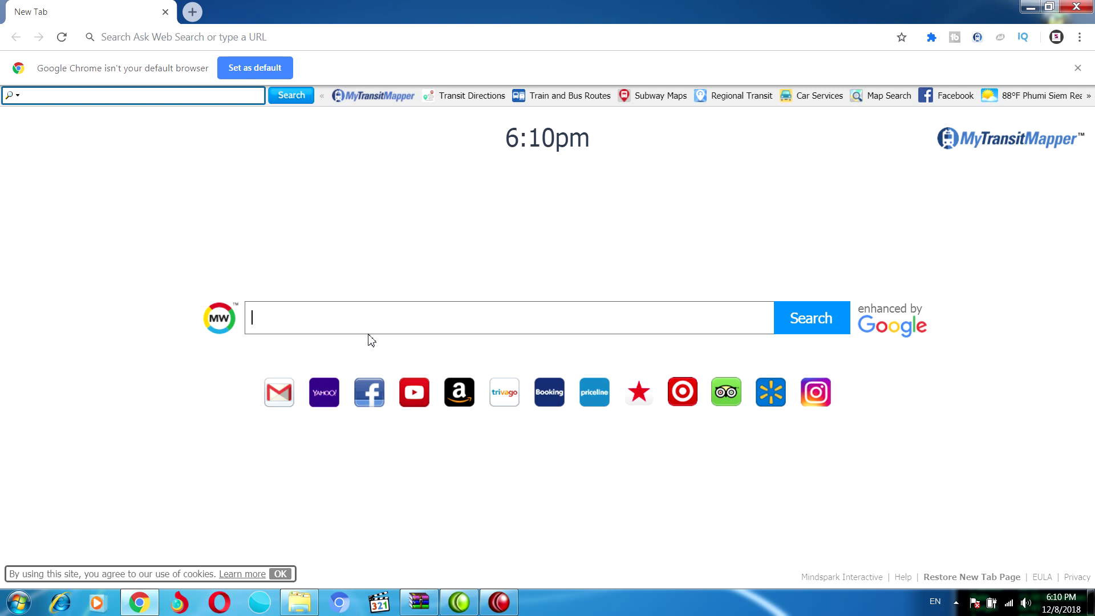
pyautogui.write('recuva')
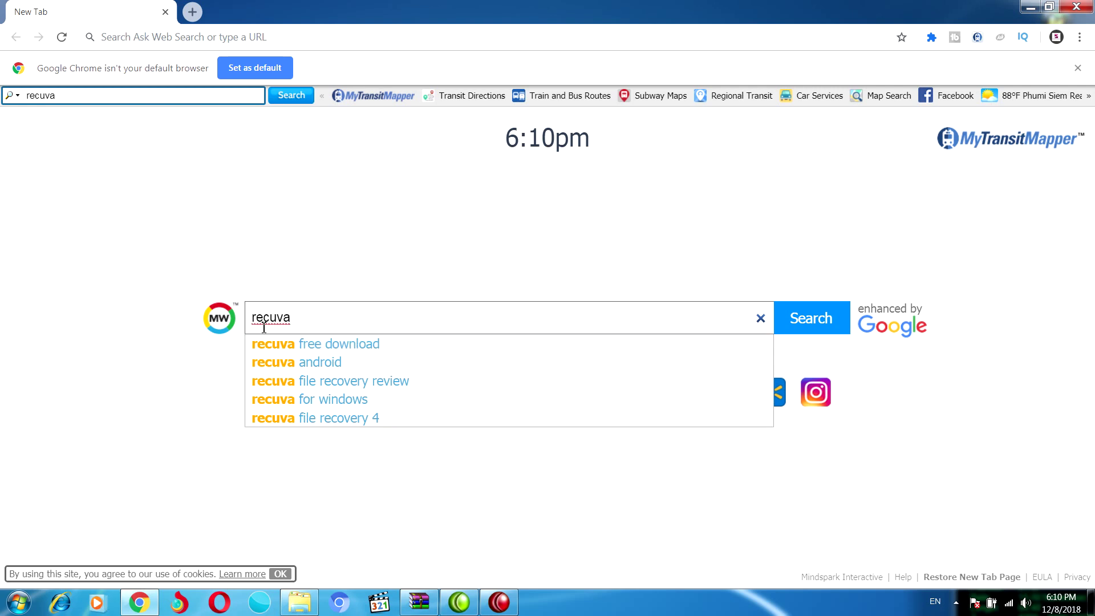
pyautogui.click(813, 324)
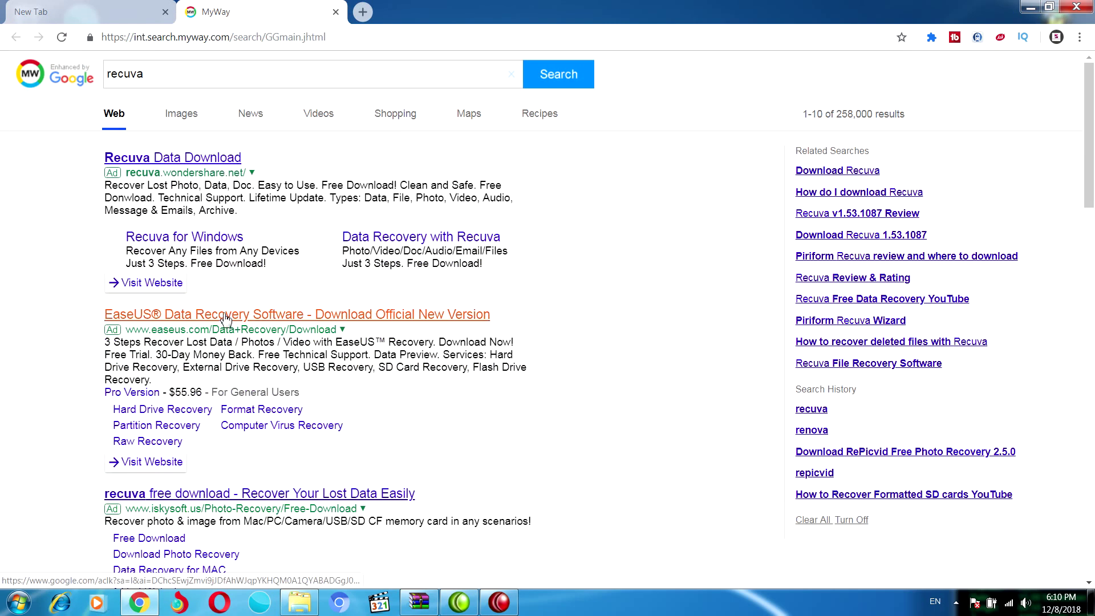
pyautogui.scroll(-2, 232, 296)
pyautogui.scroll(-2, 231, 297)
pyautogui.scroll(3, 235, 304)
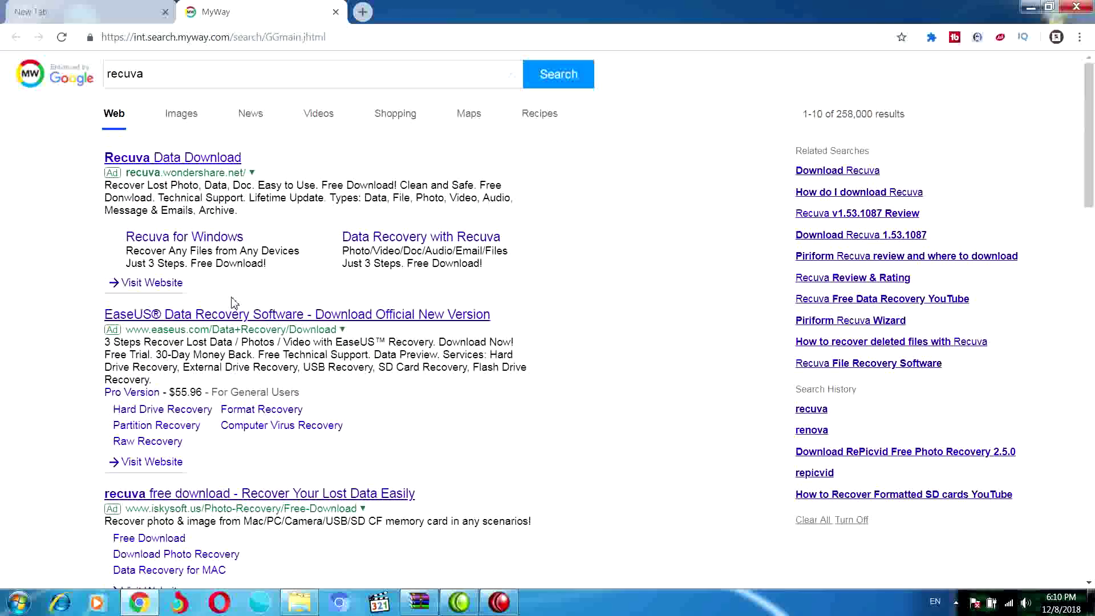
pyautogui.scroll(-4, 231, 303)
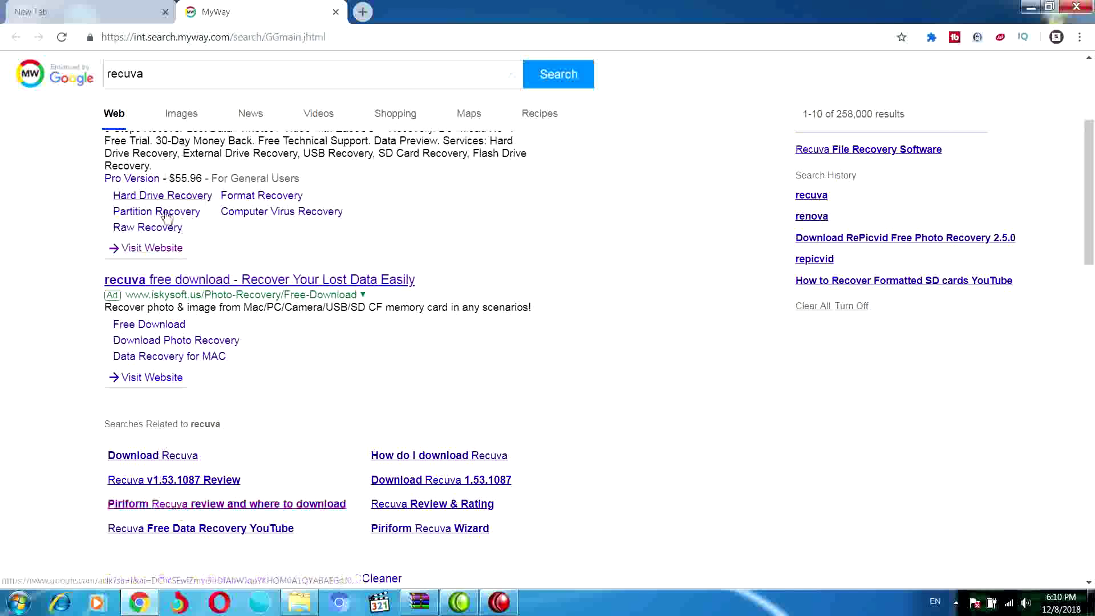
pyautogui.scroll(3, 151, 260)
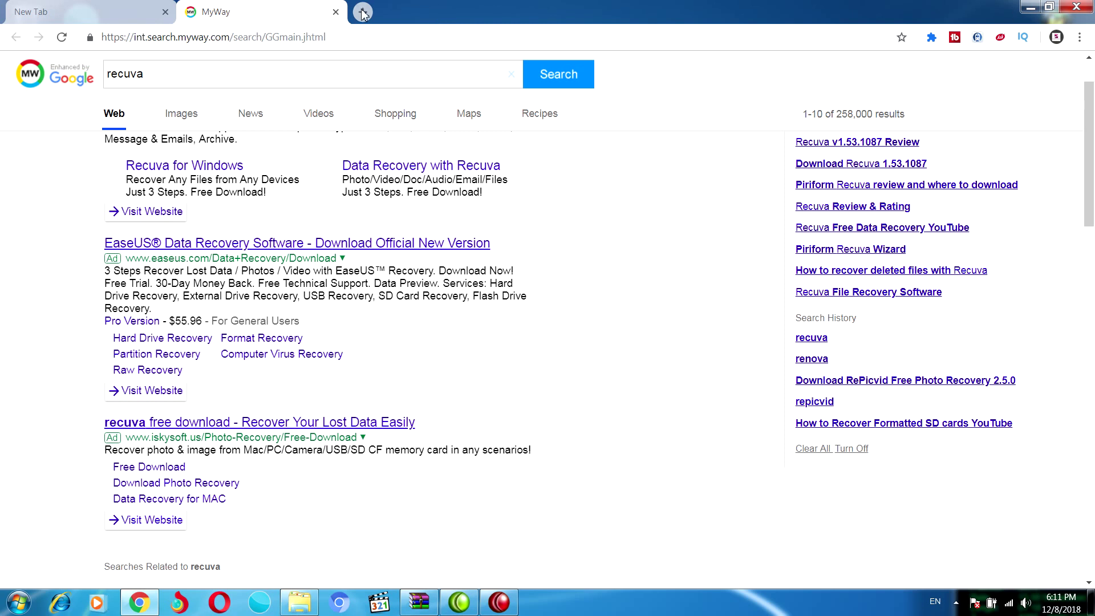
pyautogui.click(1034, 9)
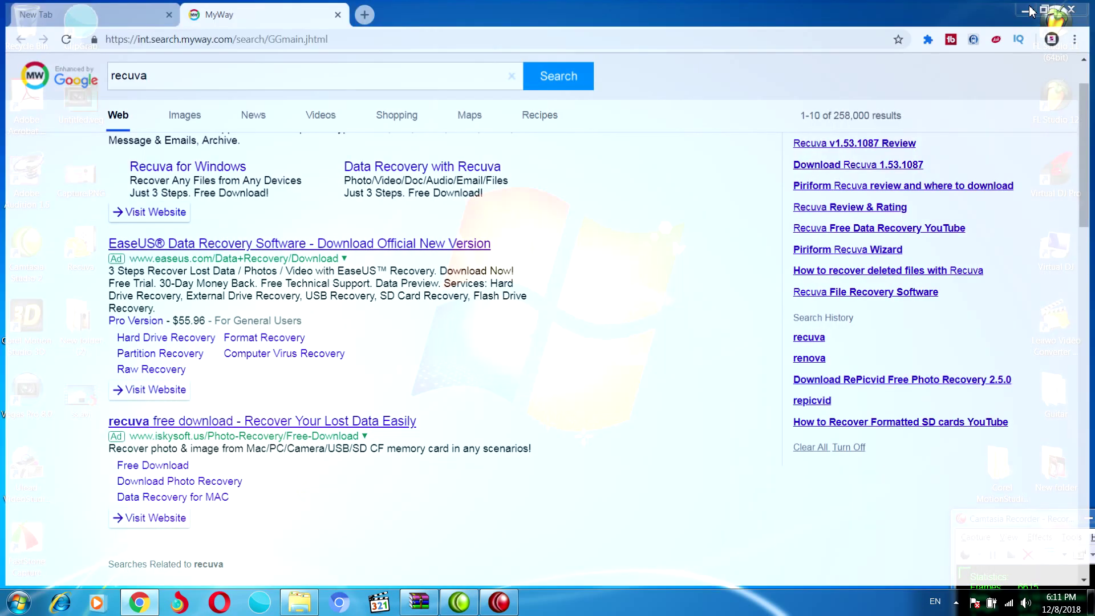
# - Run the Recuva installer rcsetup153.exe from the Downloads folder and minimize the folder window
pyautogui.moveTo(297, 610)
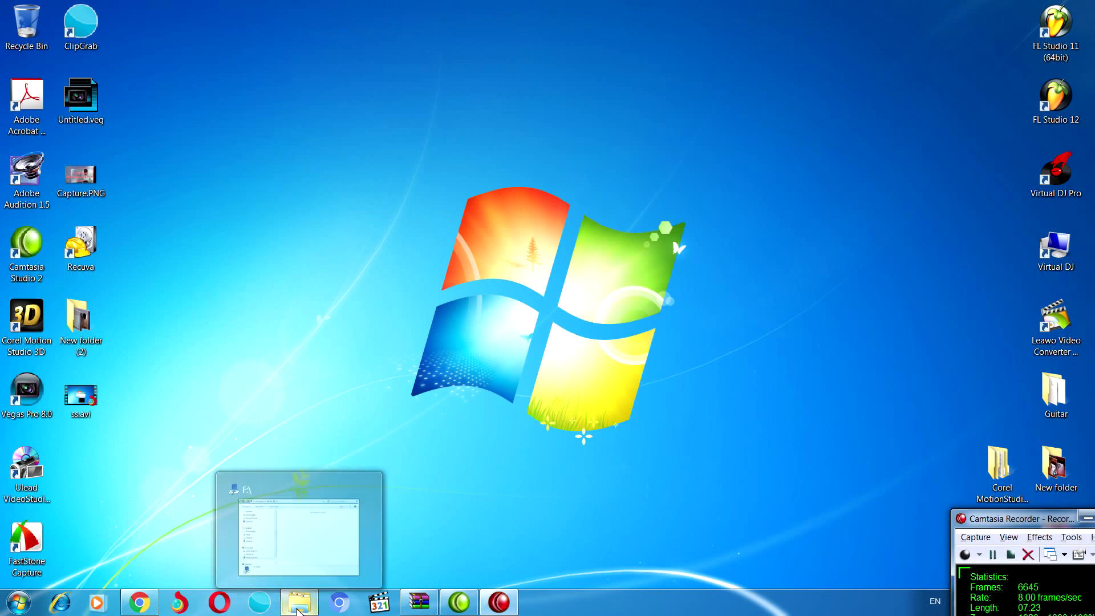
pyautogui.click(299, 528)
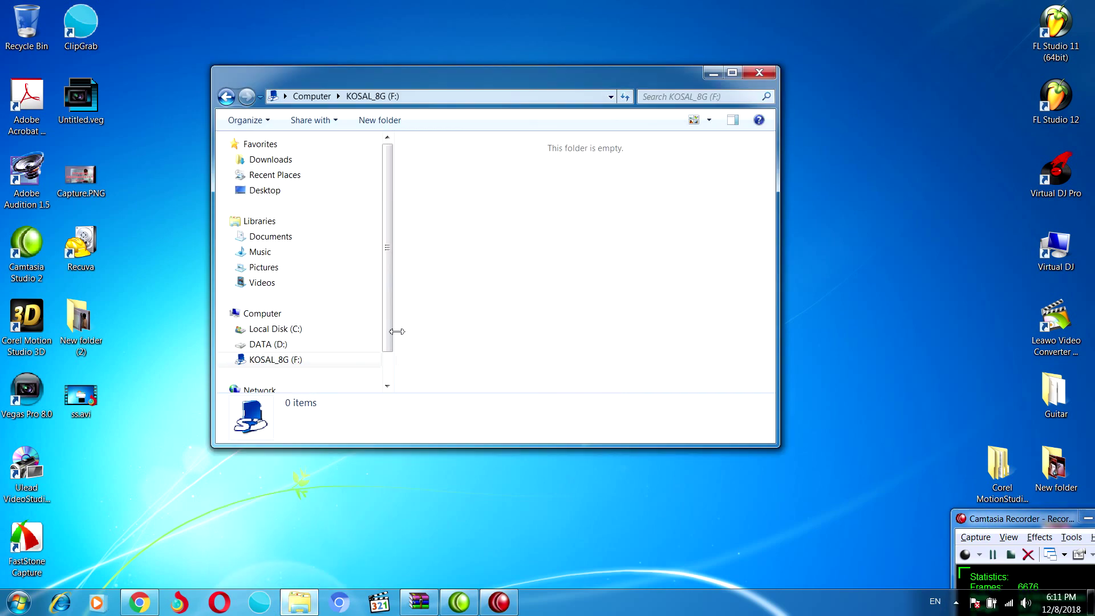
pyautogui.click(285, 161)
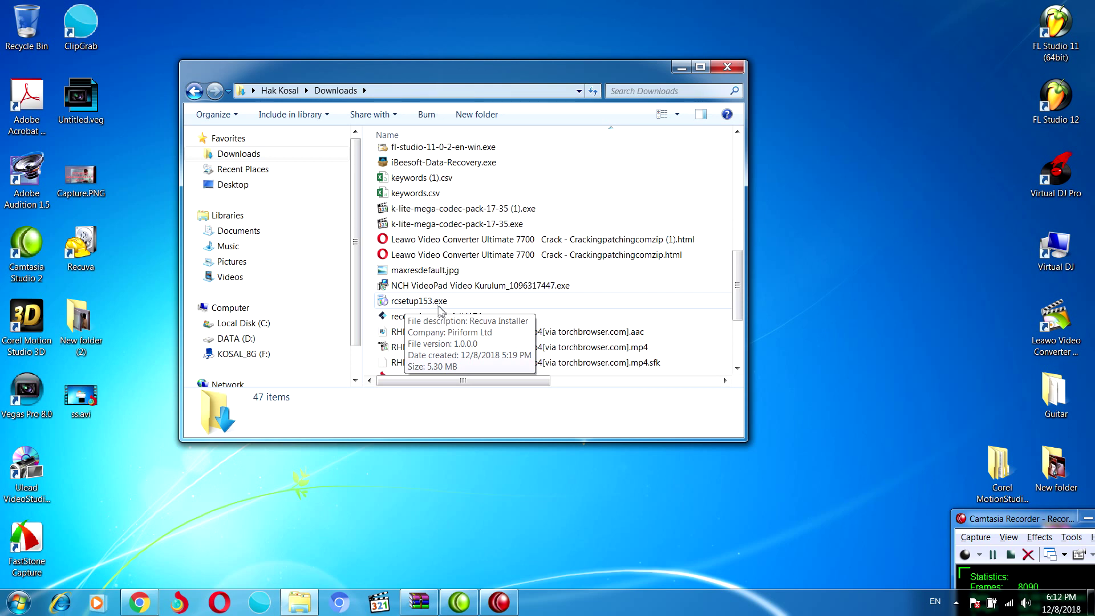
pyautogui.doubleClick(412, 303)
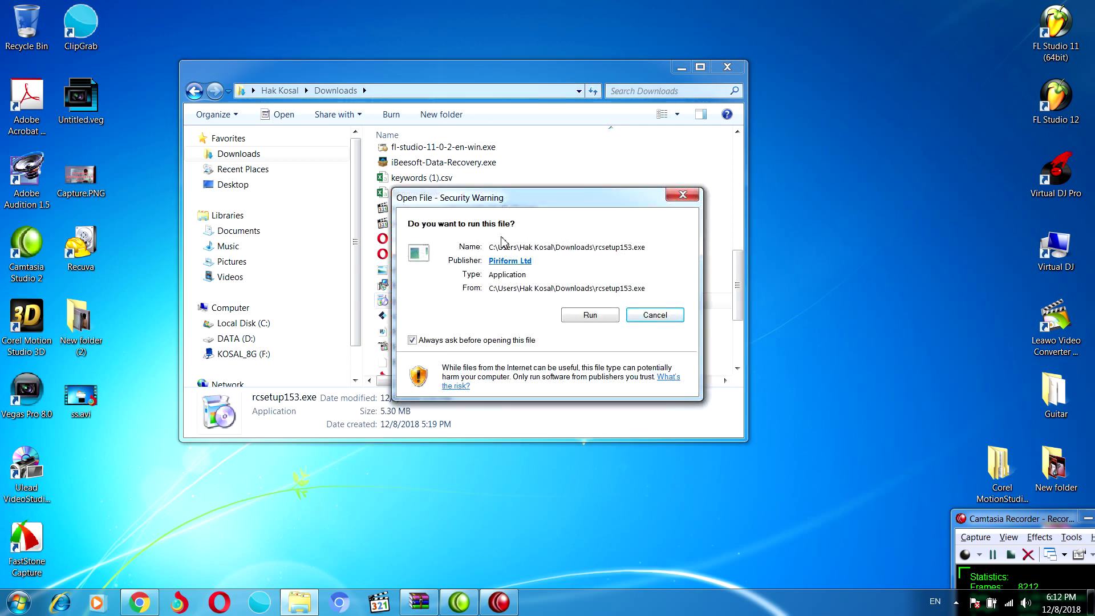
pyautogui.click(591, 316)
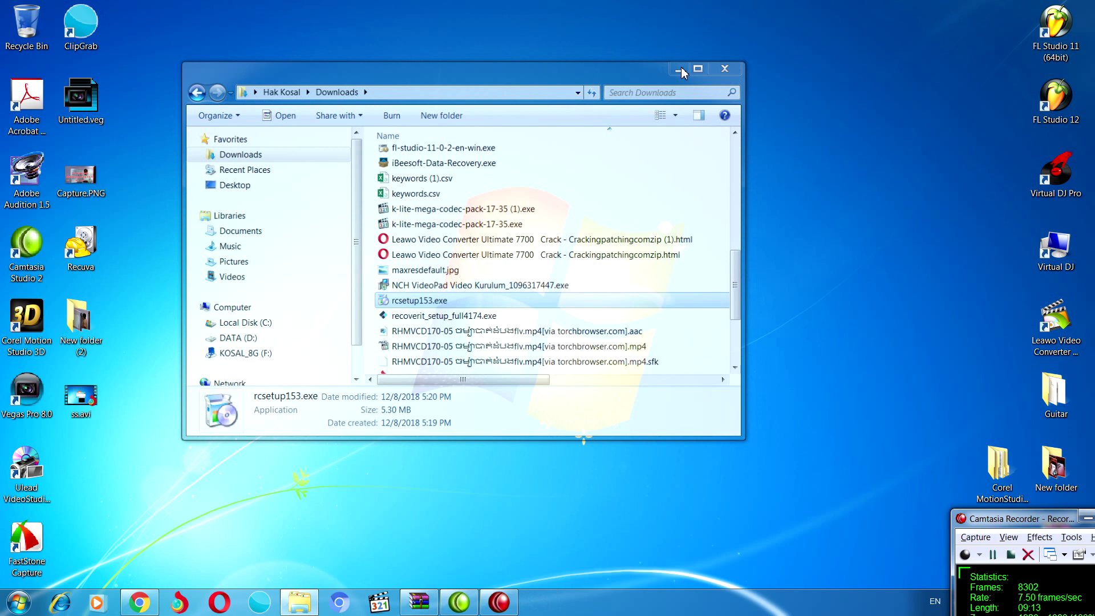
pyautogui.click(681, 70)
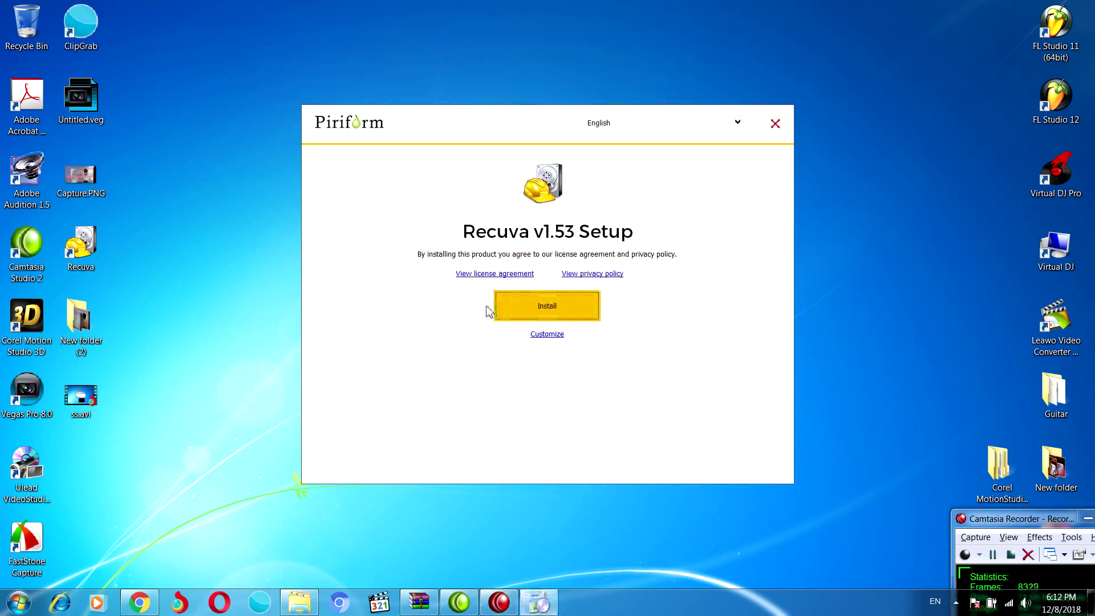
# - Install Recuva v1.53 and finish the setup with the option to manually reboot later
pyautogui.moveTo(467, 135); pyautogui.dragTo(447, 135)
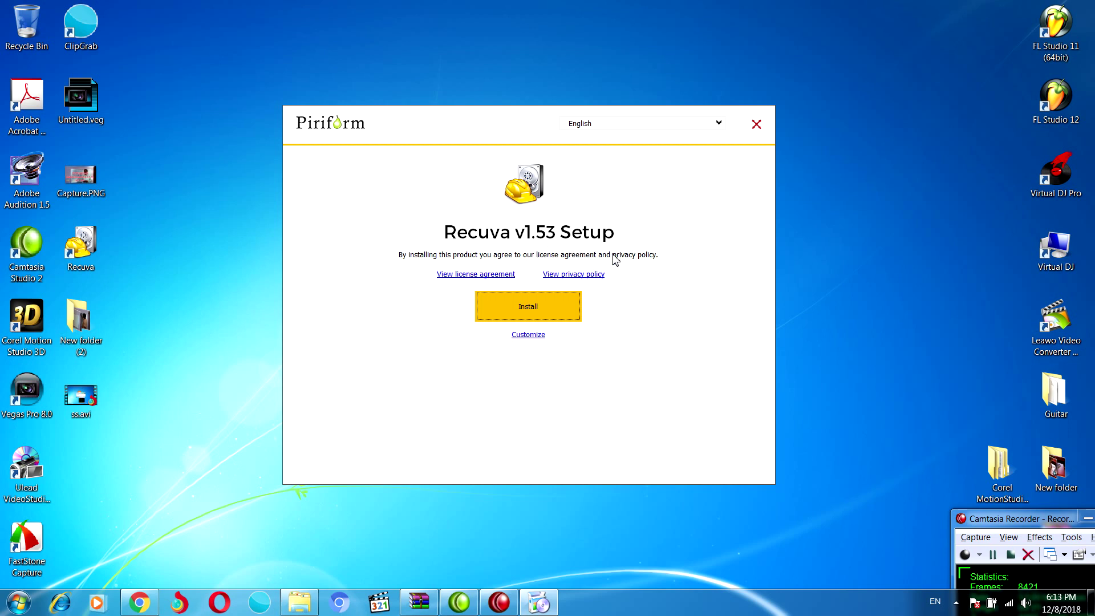
pyautogui.click(544, 315)
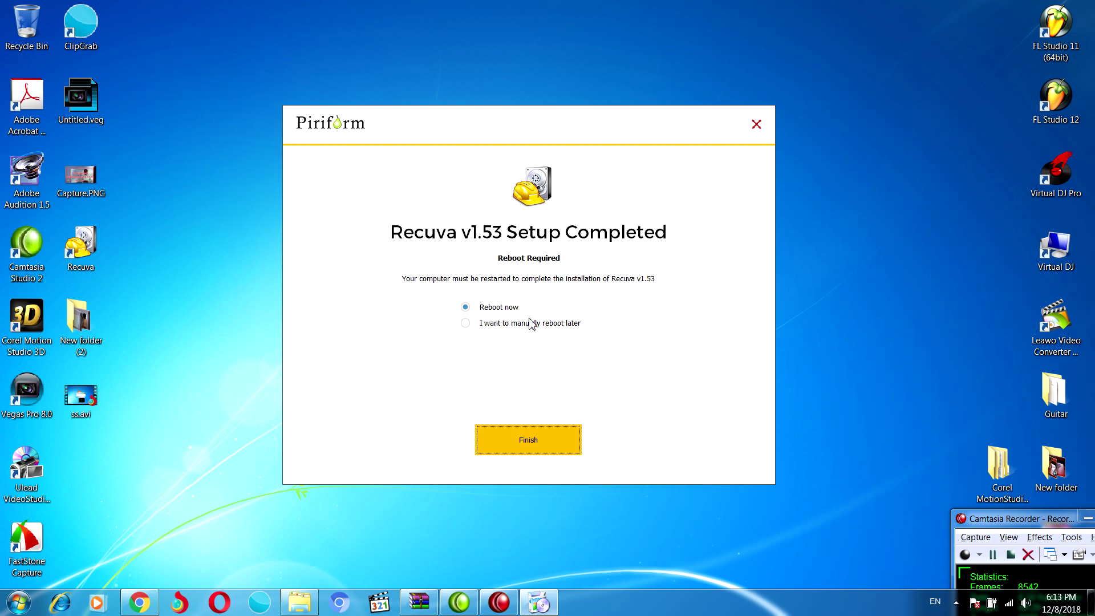
pyautogui.click(476, 332)
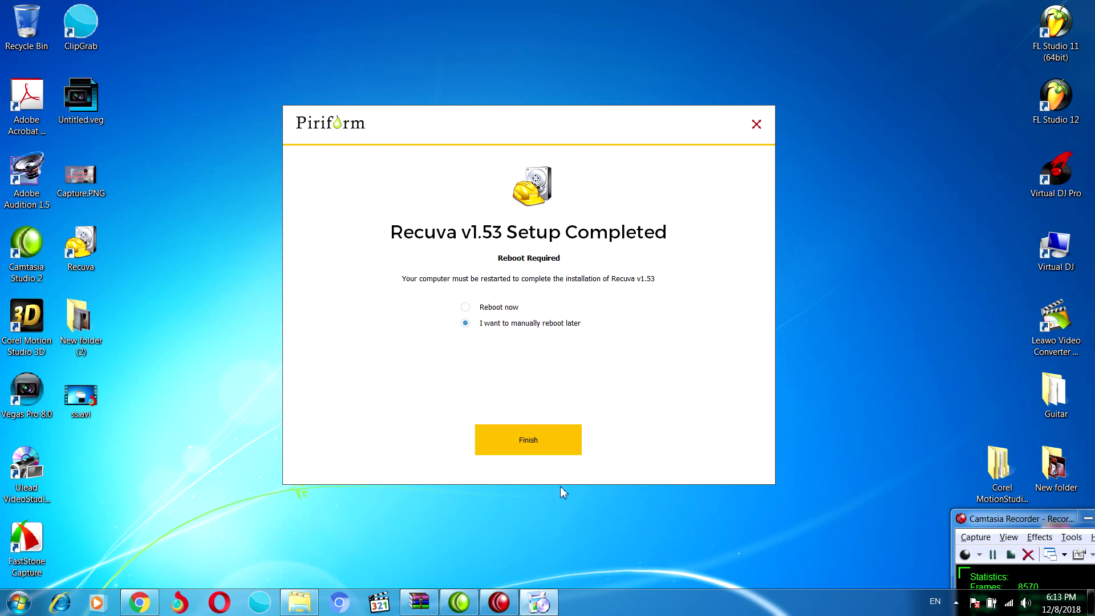
pyautogui.click(539, 443)
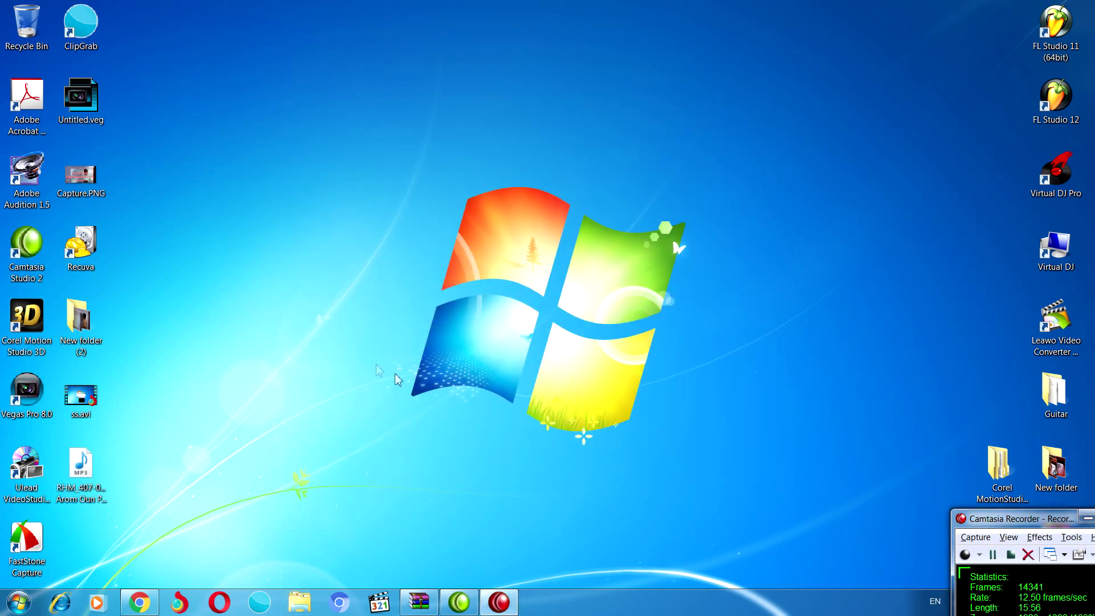
# - Launch Recuva from the desktop and set its wizard to recover All Files
pyautogui.click(92, 270)
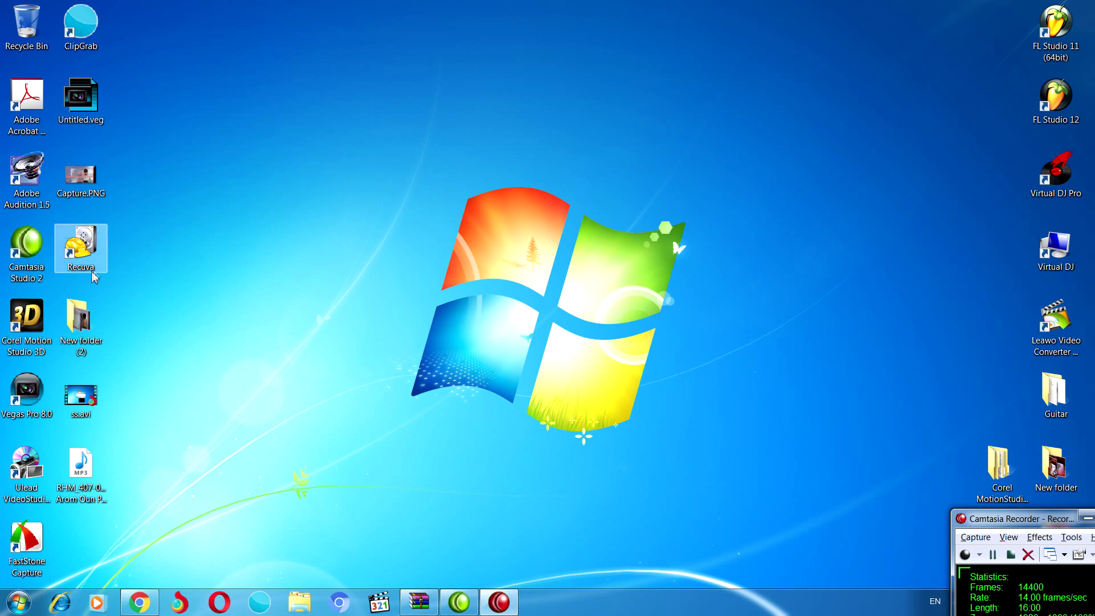
pyautogui.doubleClick(93, 266)
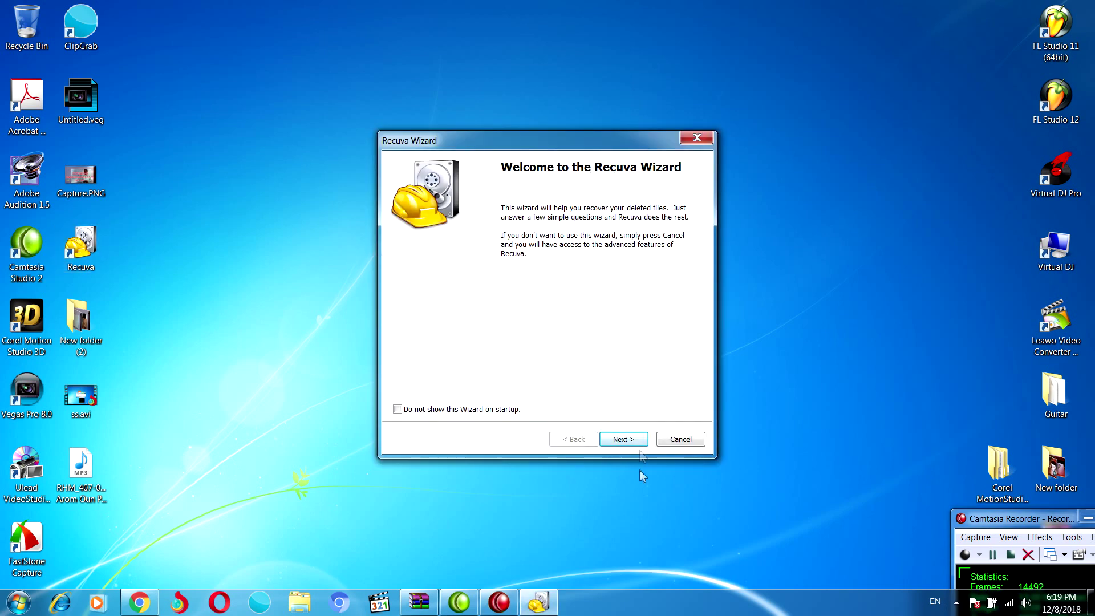
pyautogui.click(633, 441)
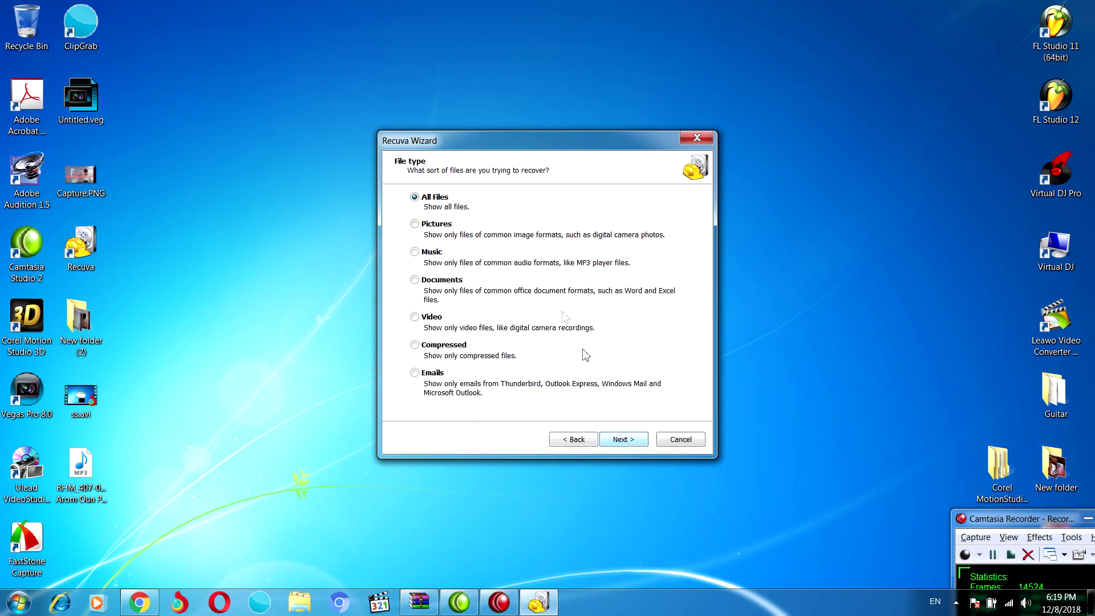
pyautogui.moveTo(441, 143); pyautogui.dragTo(389, 119)
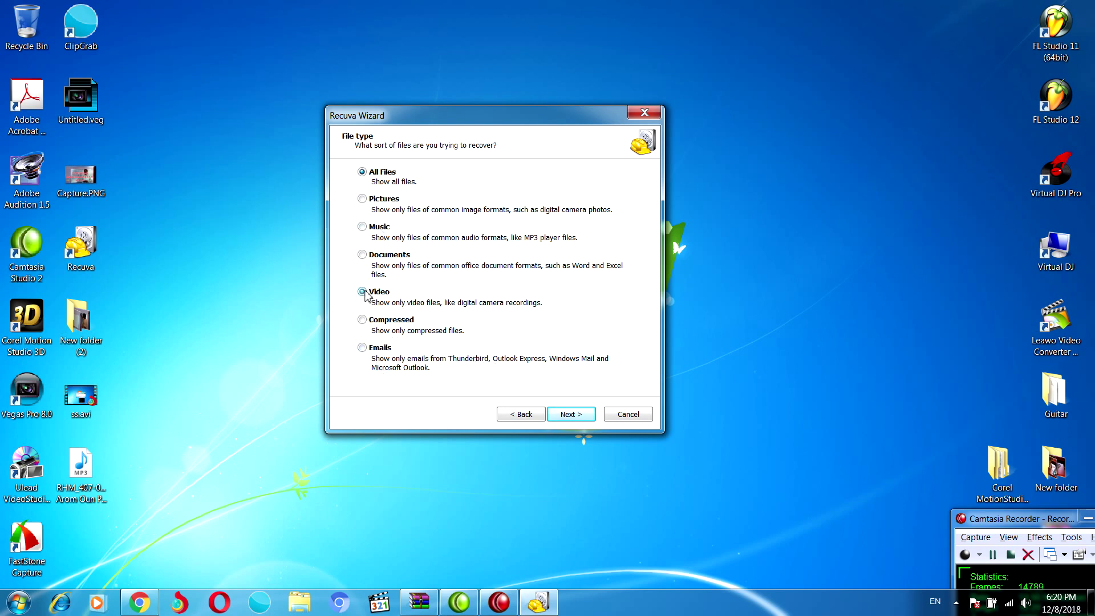
pyautogui.click(572, 415)
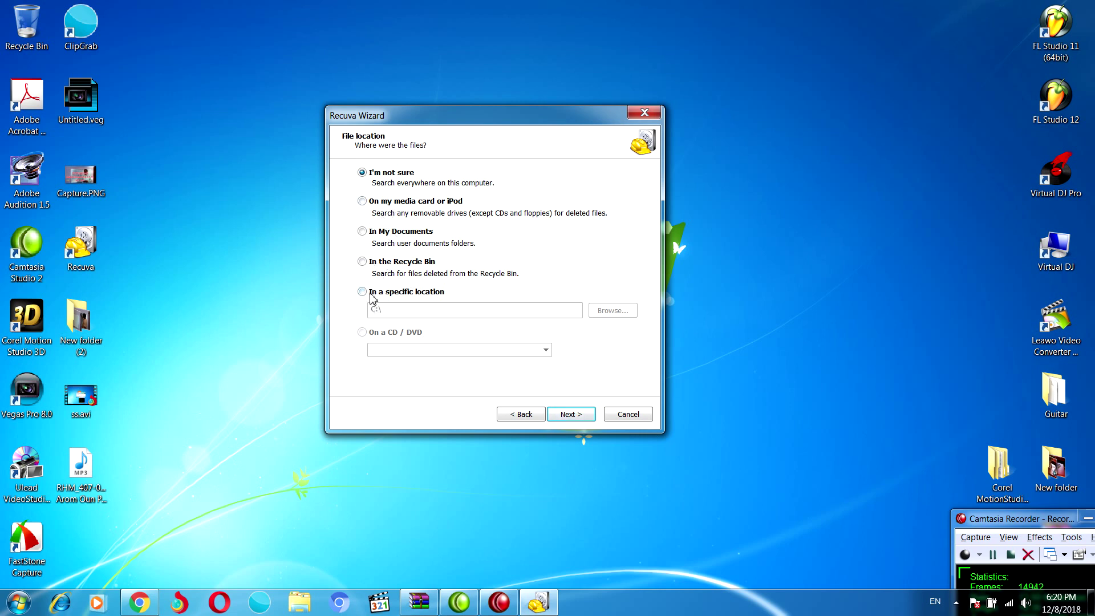
# - Set the wizard to search in a specific location, choosing the USB drive F:\
pyautogui.click(363, 292)
pyautogui.click(630, 313)
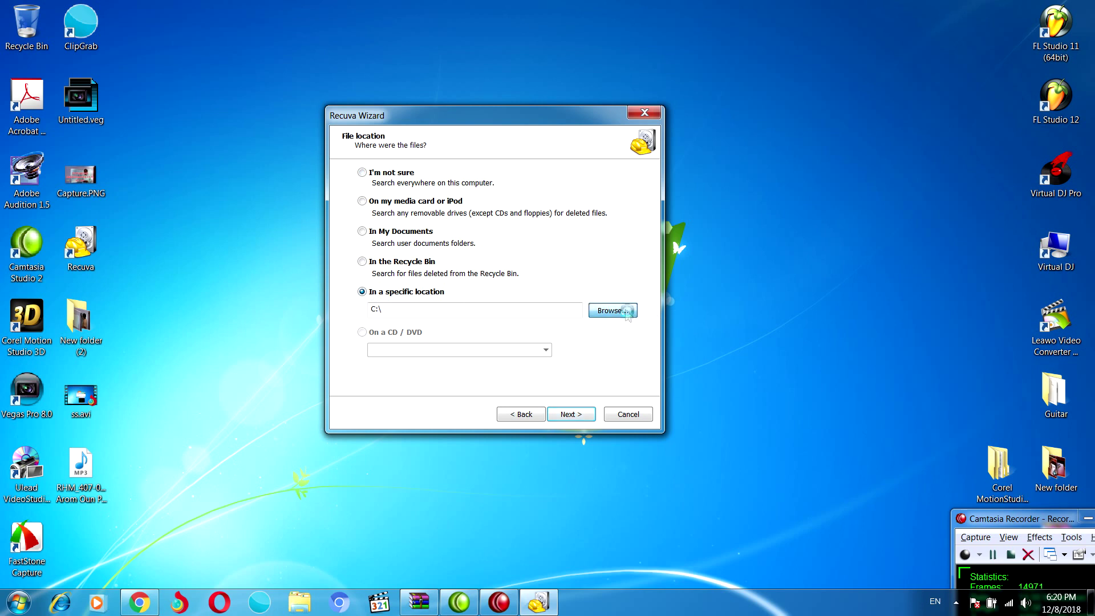
pyautogui.moveTo(583, 266); pyautogui.dragTo(581, 313)
pyautogui.click(462, 286)
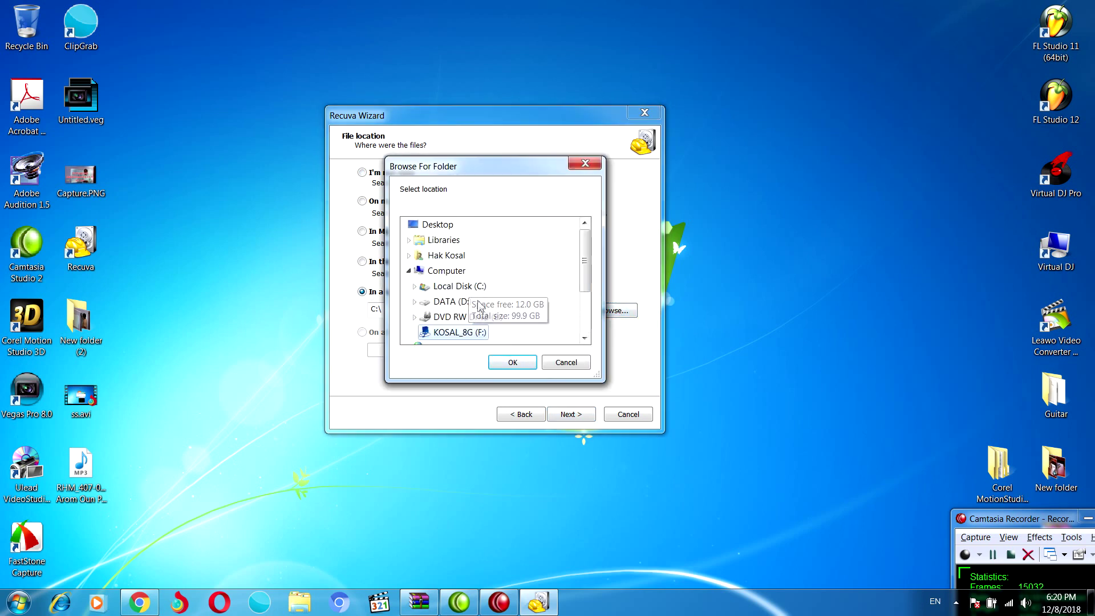
pyautogui.click(513, 363)
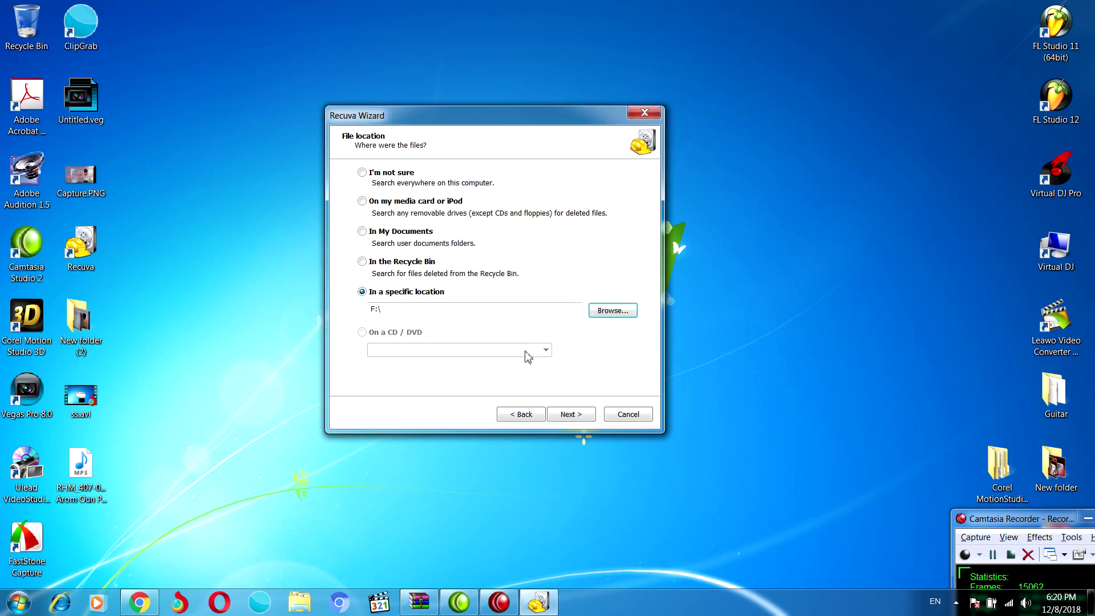
pyautogui.click(564, 415)
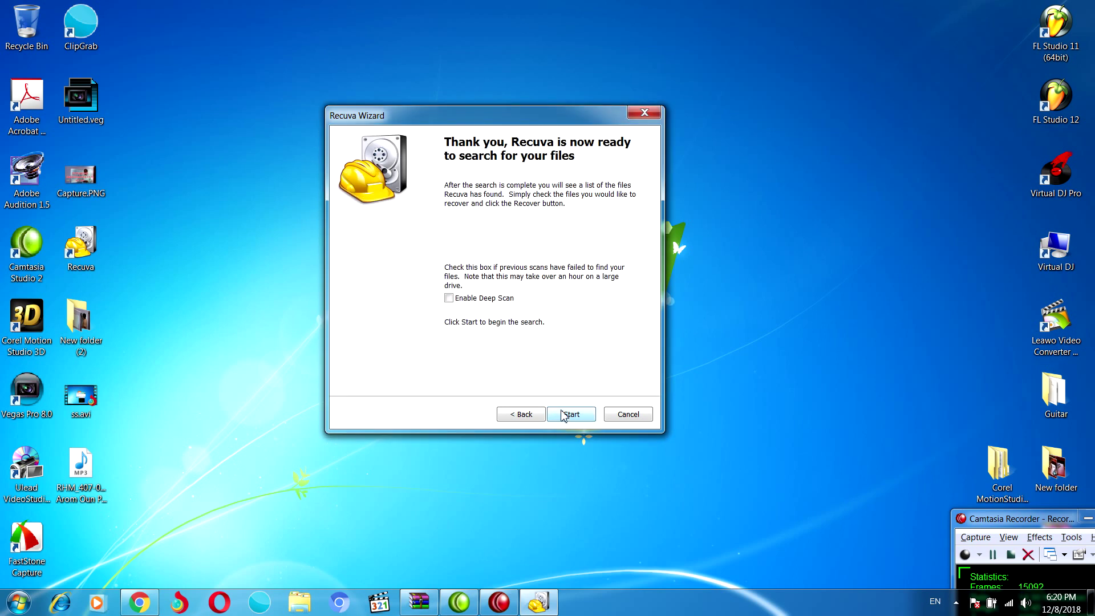
# - Start the search on the USB drive, rescan with Deep Scan enabled, and stop the scan early
pyautogui.click(572, 414)
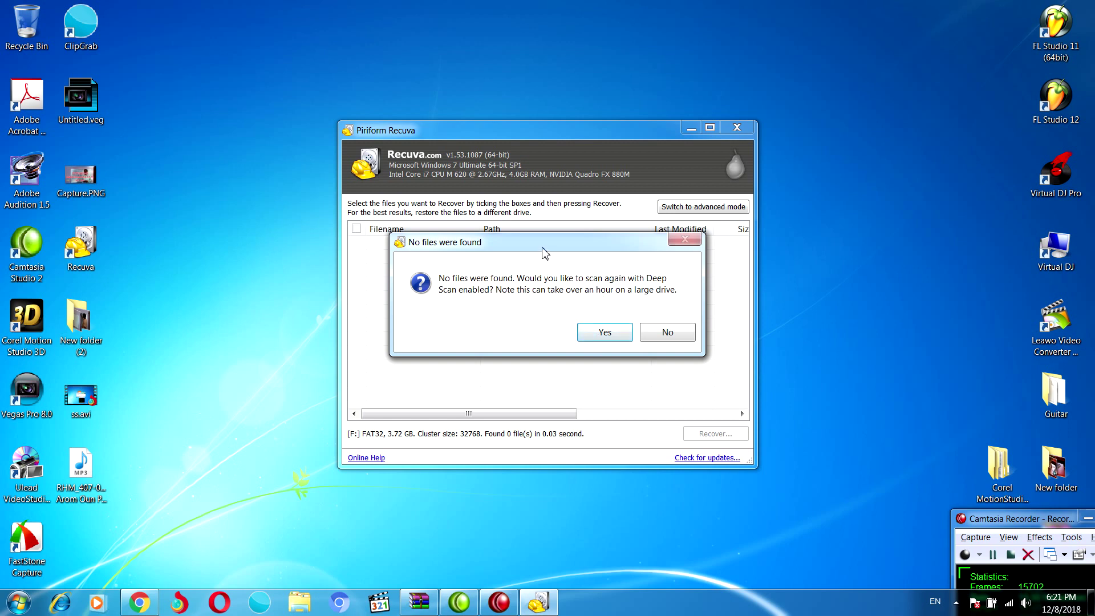
pyautogui.click(610, 336)
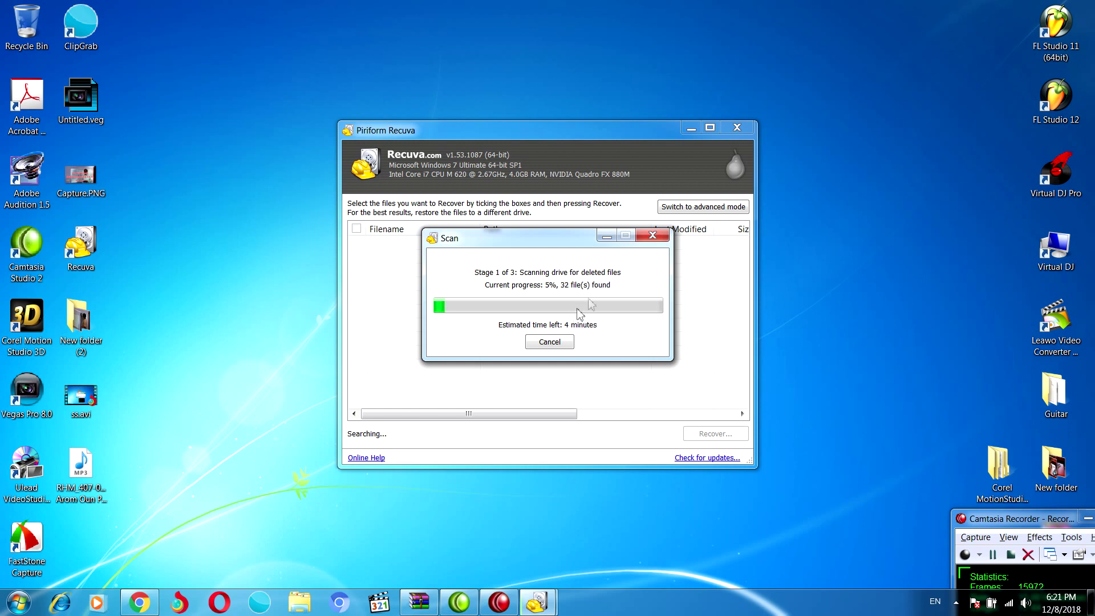
pyautogui.click(654, 237)
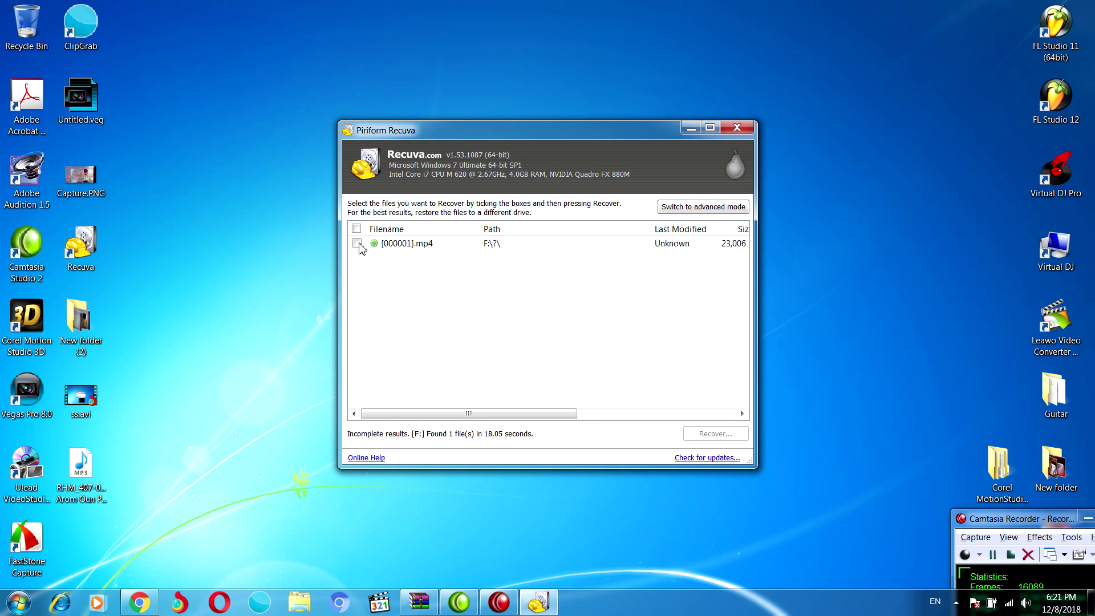
# - Recover [000001].mp4 to the Desktop and move the recovered file to an empty area beside the other desktop icons
pyautogui.click(357, 244)
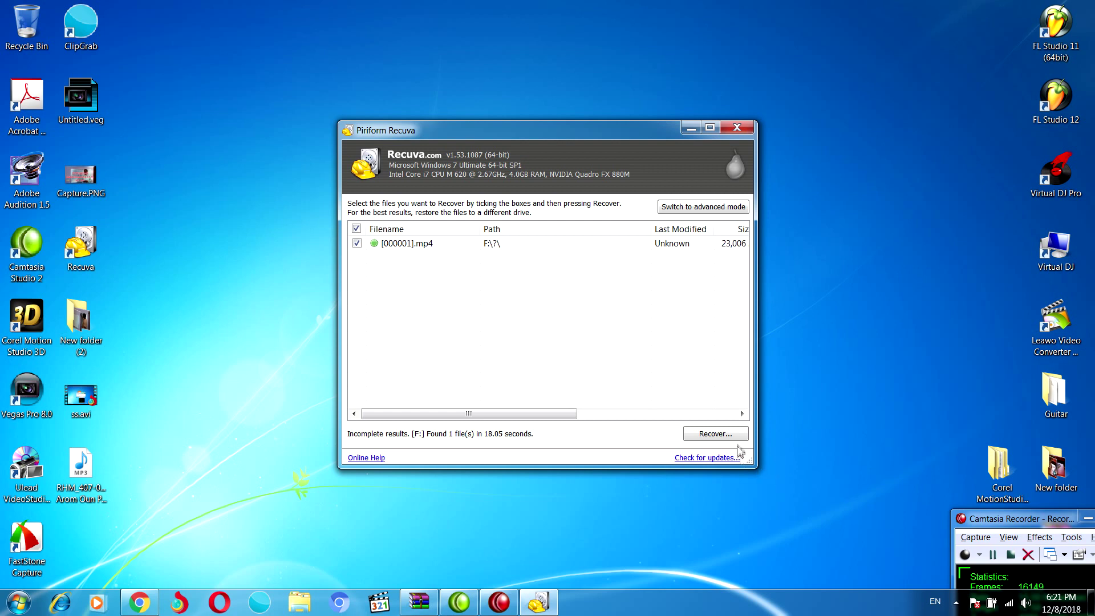
pyautogui.click(723, 436)
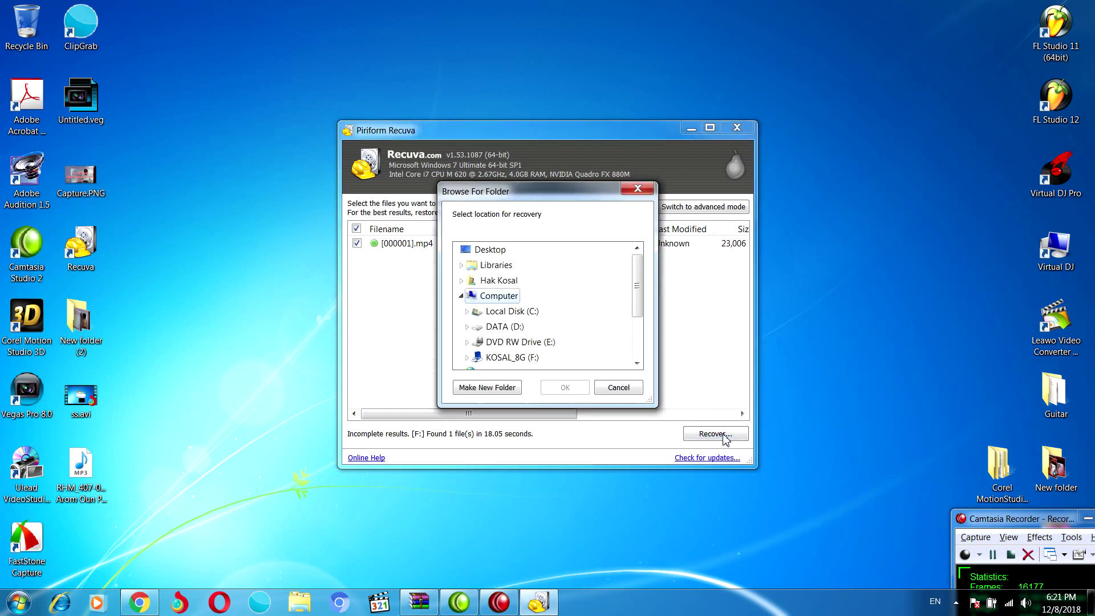
pyautogui.click(498, 254)
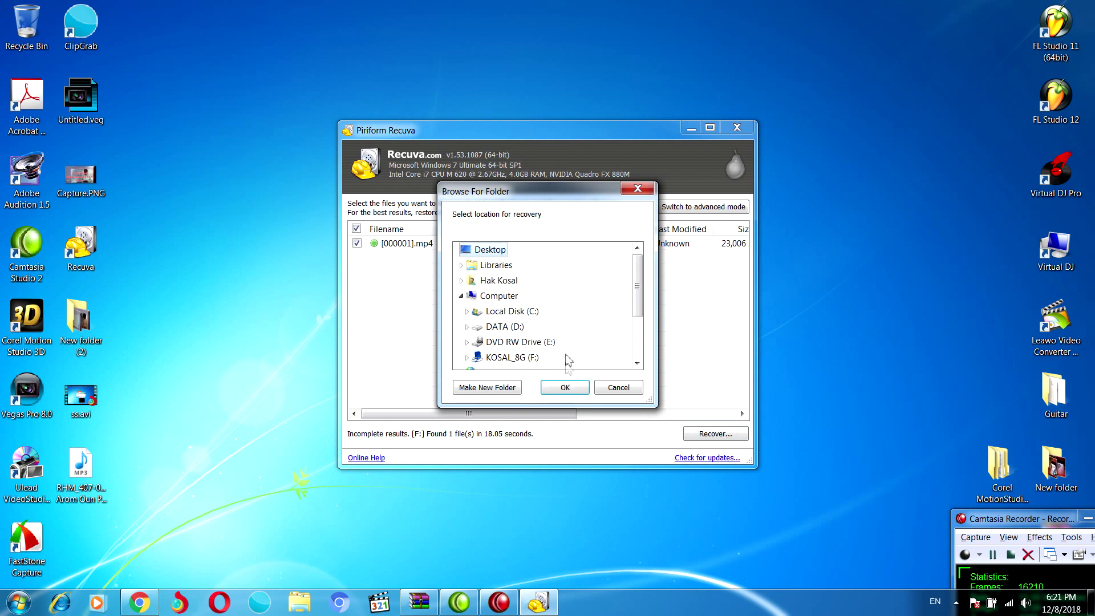
pyautogui.click(565, 388)
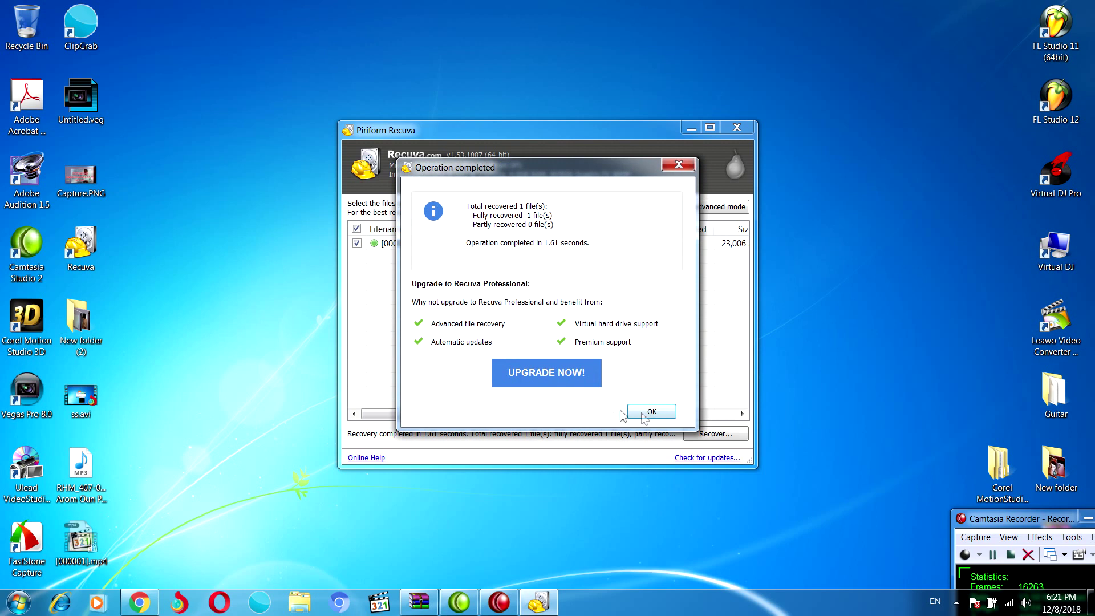
pyautogui.click(651, 413)
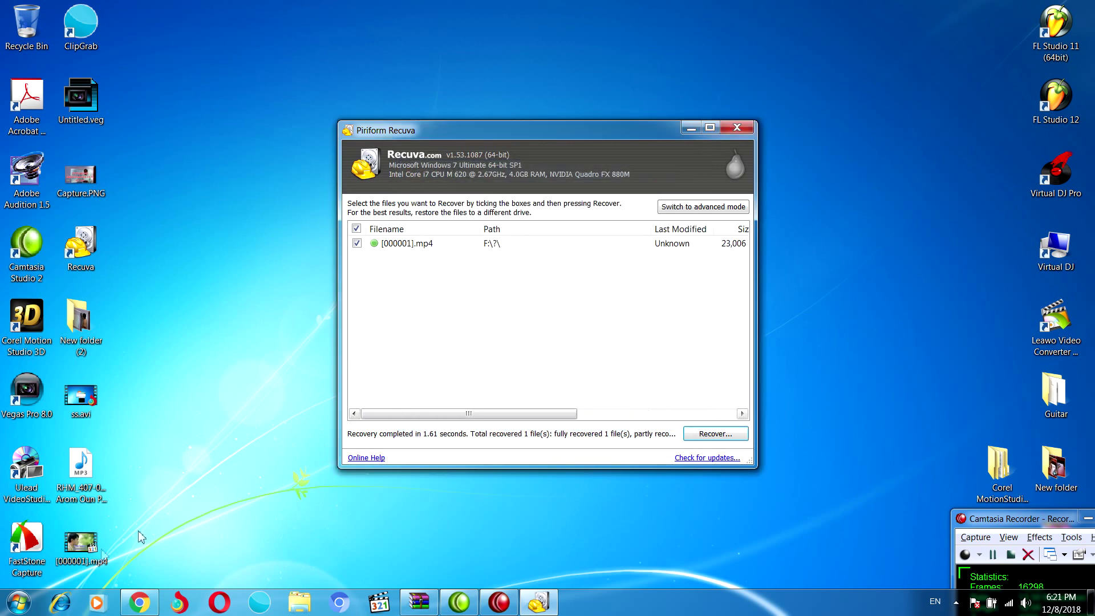
pyautogui.moveTo(90, 552); pyautogui.dragTo(234, 70)
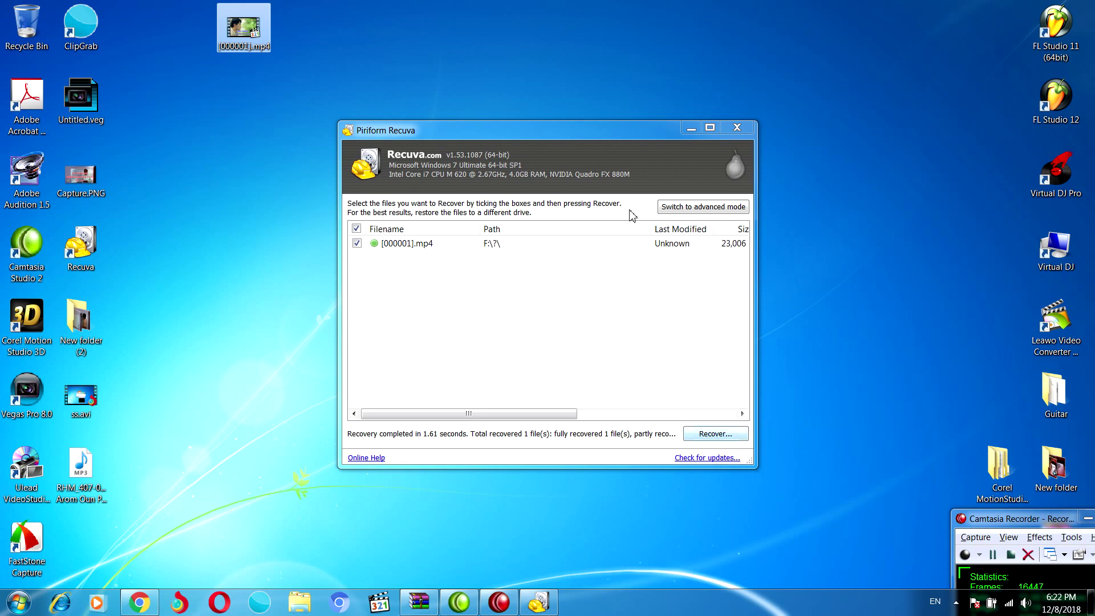
# - Switch Recuva to advanced mode and try to rescan drive F:
pyautogui.click(679, 210)
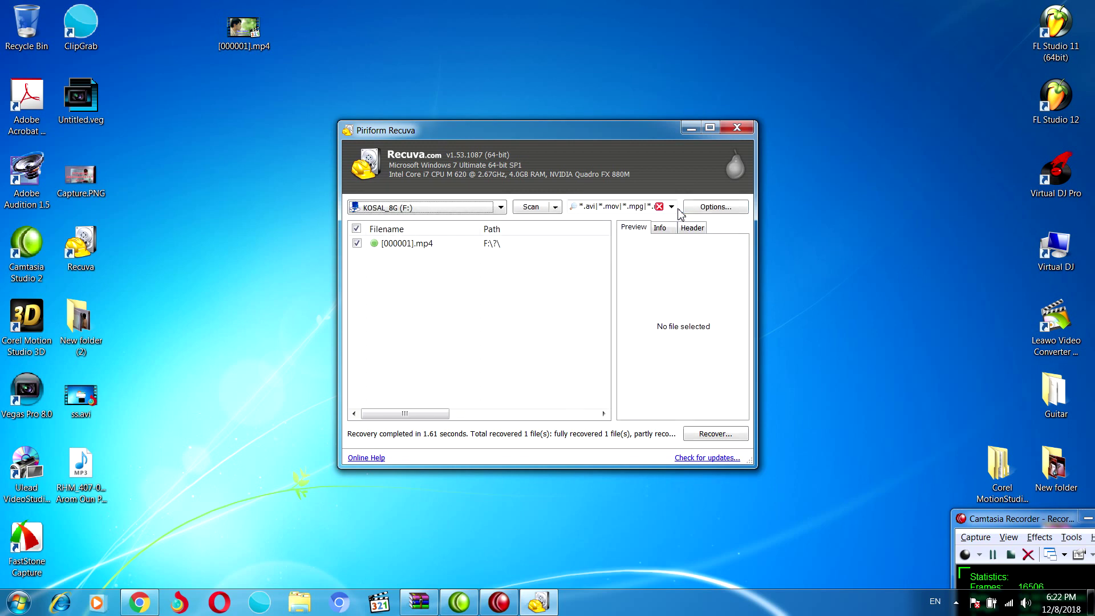
pyautogui.click(533, 208)
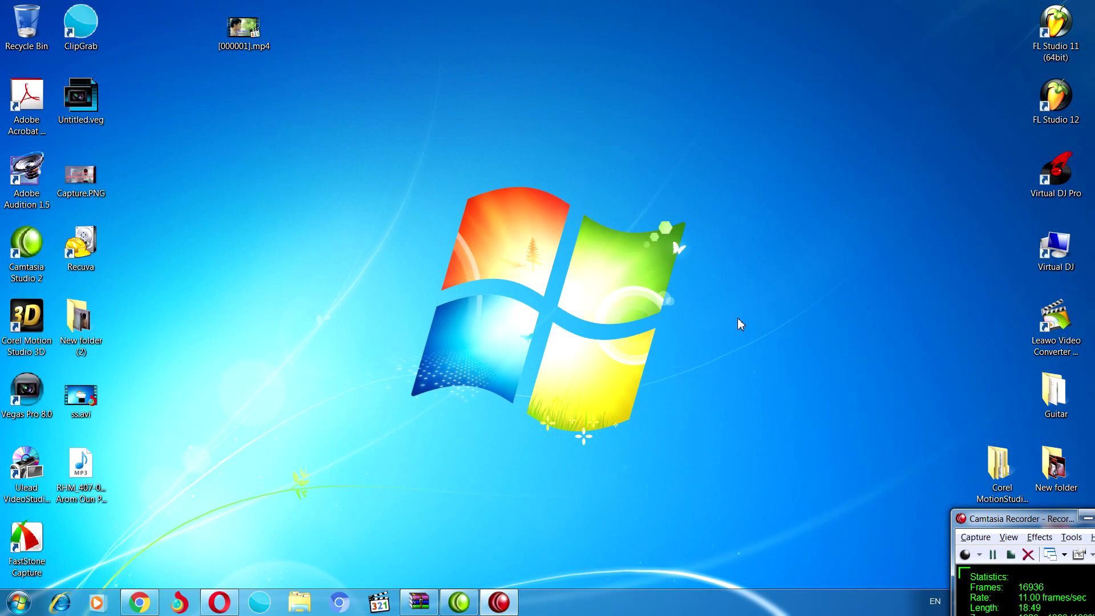
# - Relaunch Recuva from the desktop and set its wizard to recover Pictures
pyautogui.doubleClick(86, 243)
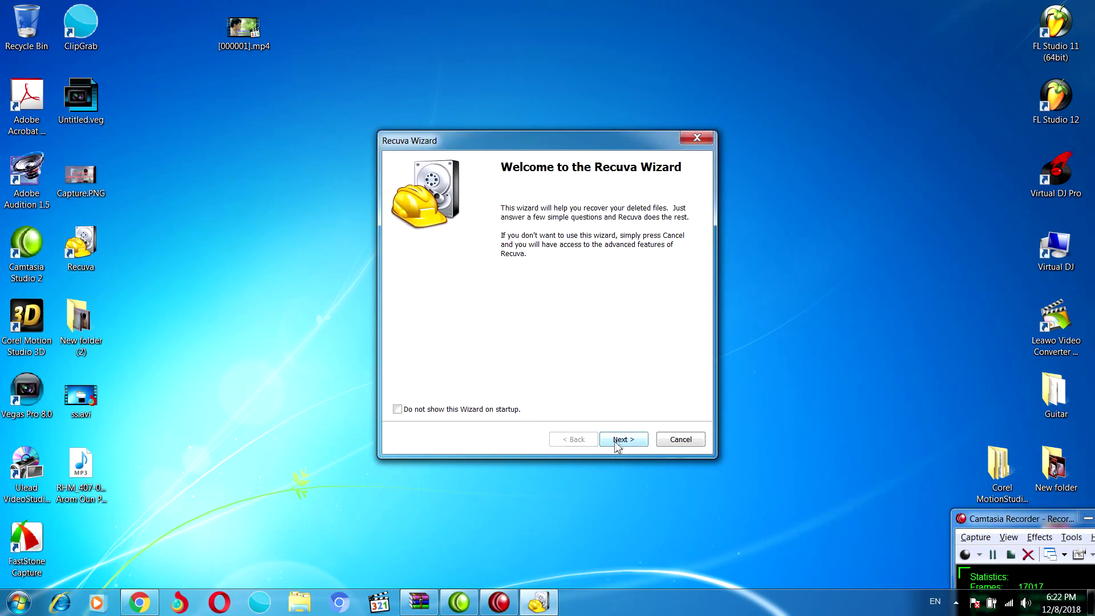
pyautogui.click(616, 442)
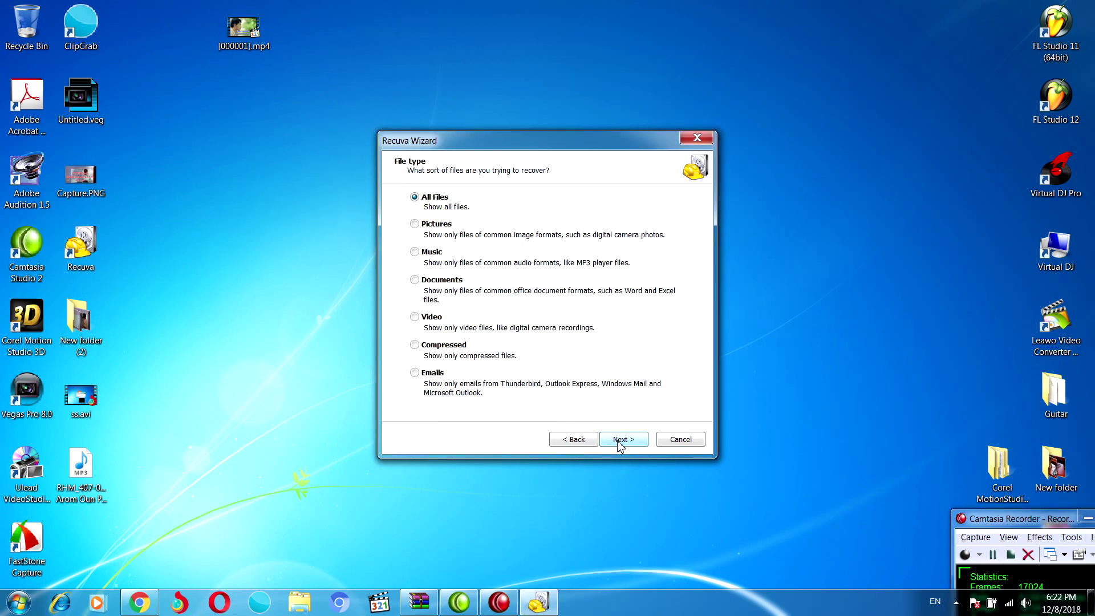
pyautogui.click(415, 224)
pyautogui.click(625, 446)
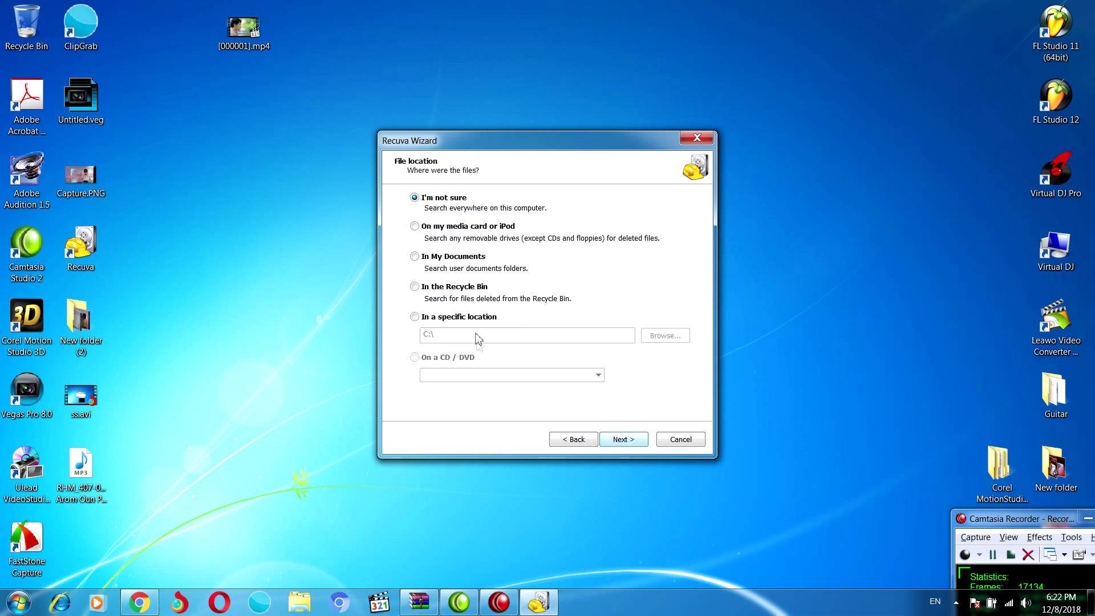
# - Choose the USB drive F:\ as the specific location for the picture search
pyautogui.click(415, 317)
pyautogui.click(645, 339)
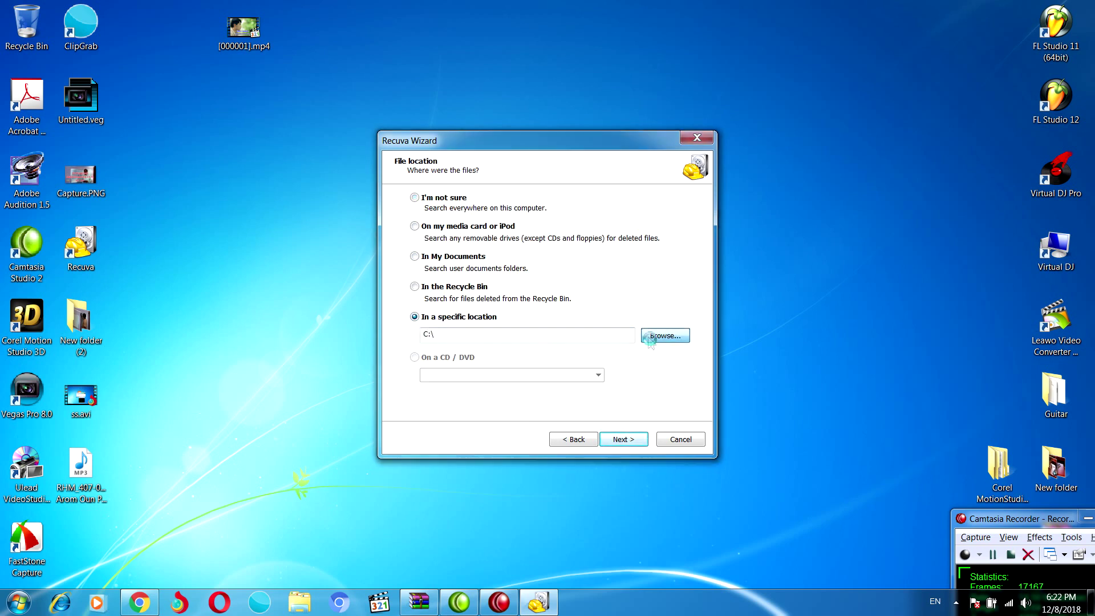
pyautogui.moveTo(632, 293); pyautogui.dragTo(637, 337)
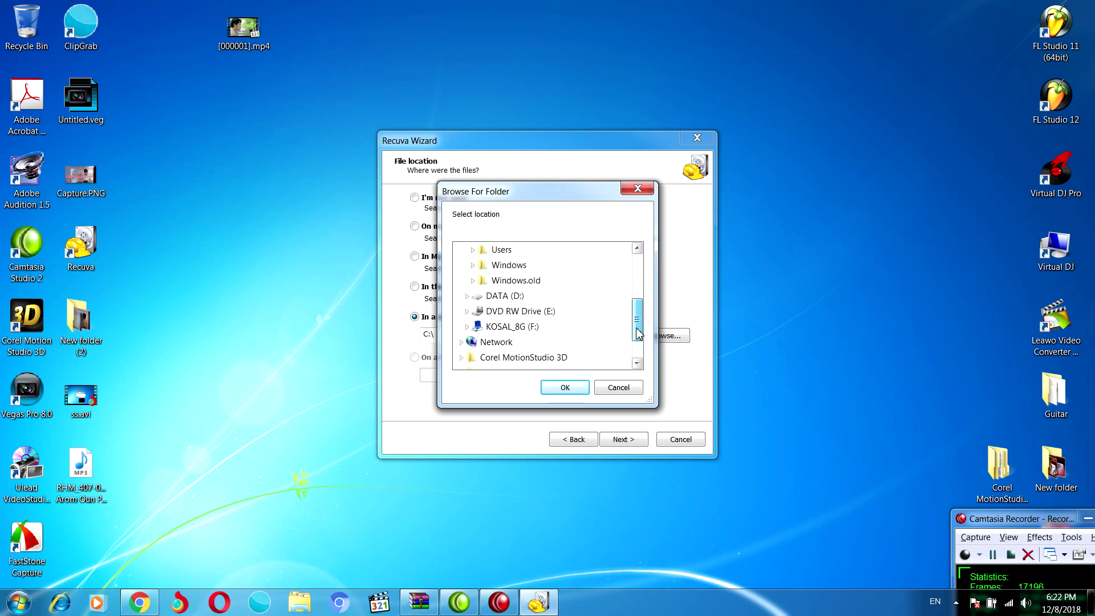
pyautogui.click(511, 327)
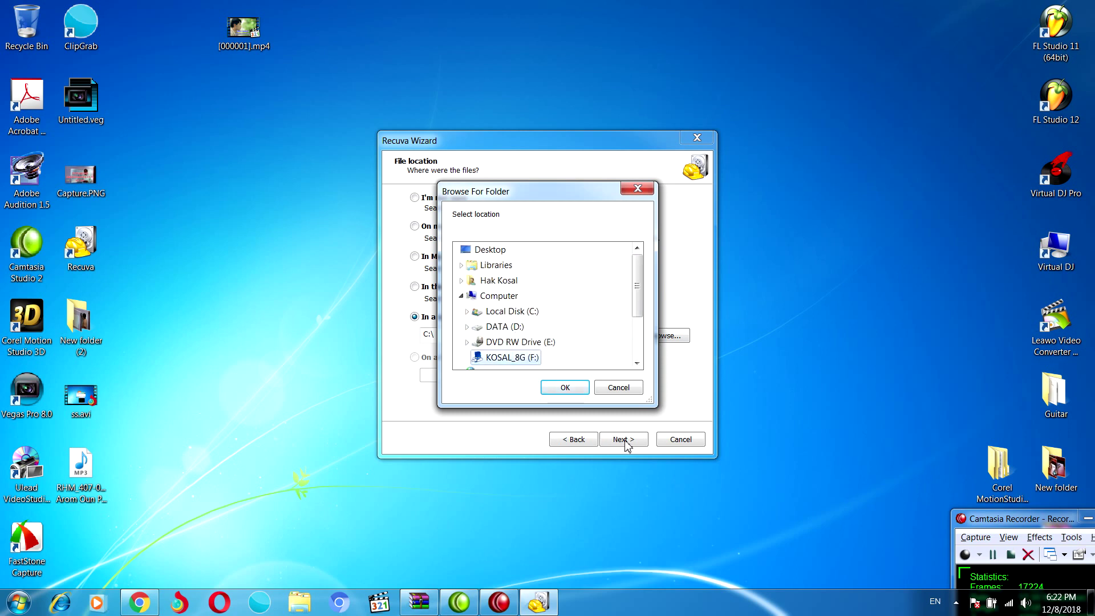
pyautogui.click(565, 387)
pyautogui.click(624, 439)
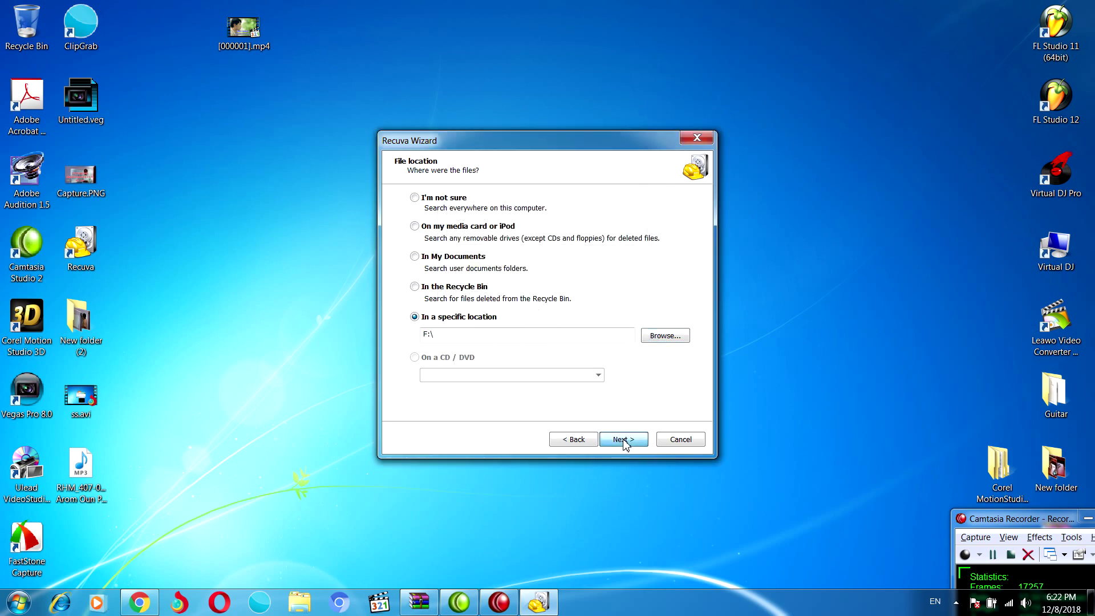
# - Run the picture search on F:, repeat it with Deep Scan enabled, and stop the scan early
pyautogui.click(624, 441)
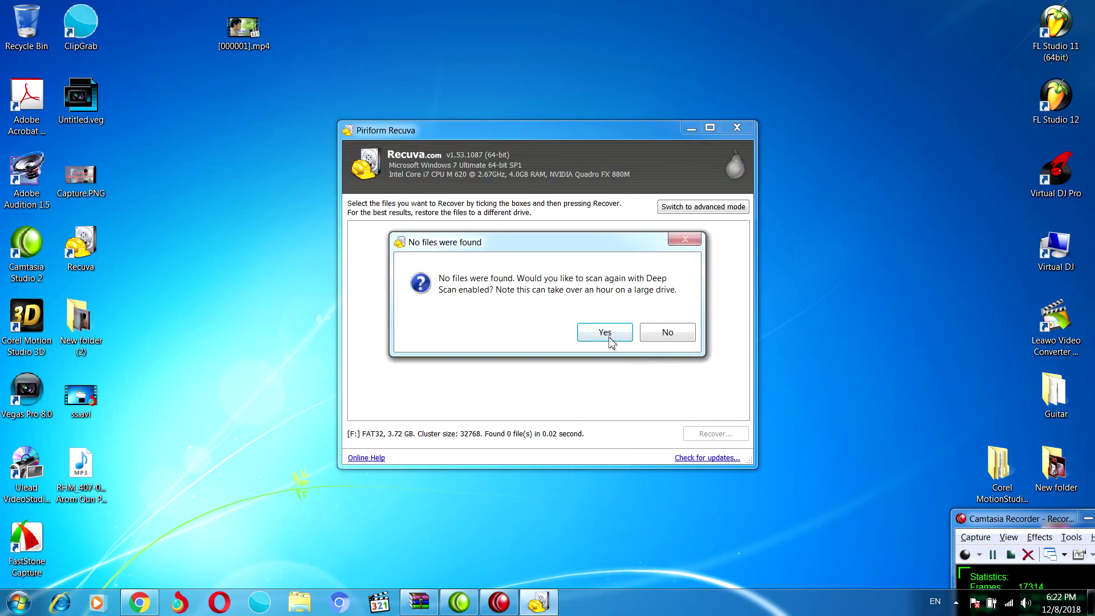
pyautogui.click(616, 337)
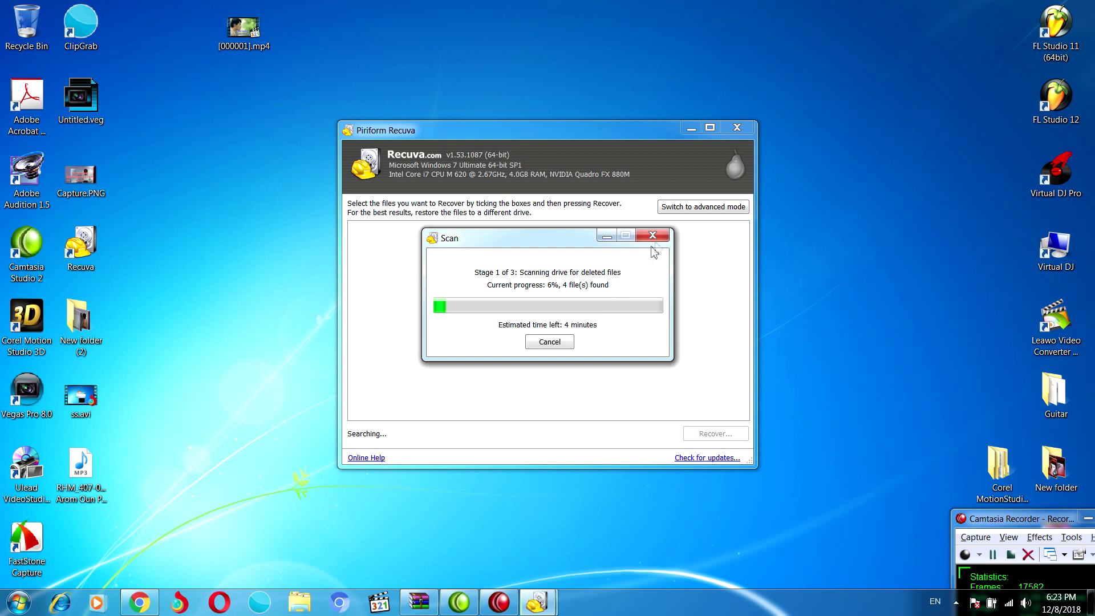
pyautogui.click(659, 237)
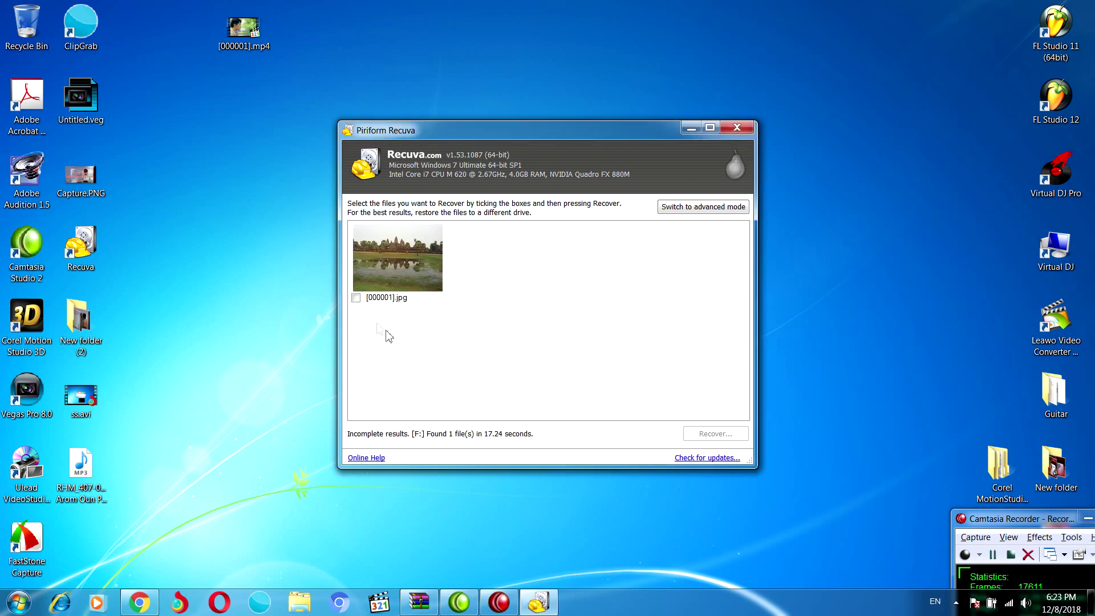
# - Recover [000001].jpg to the Desktop and open the recovered picture to check it, closing the viewer when done
pyautogui.click(356, 297)
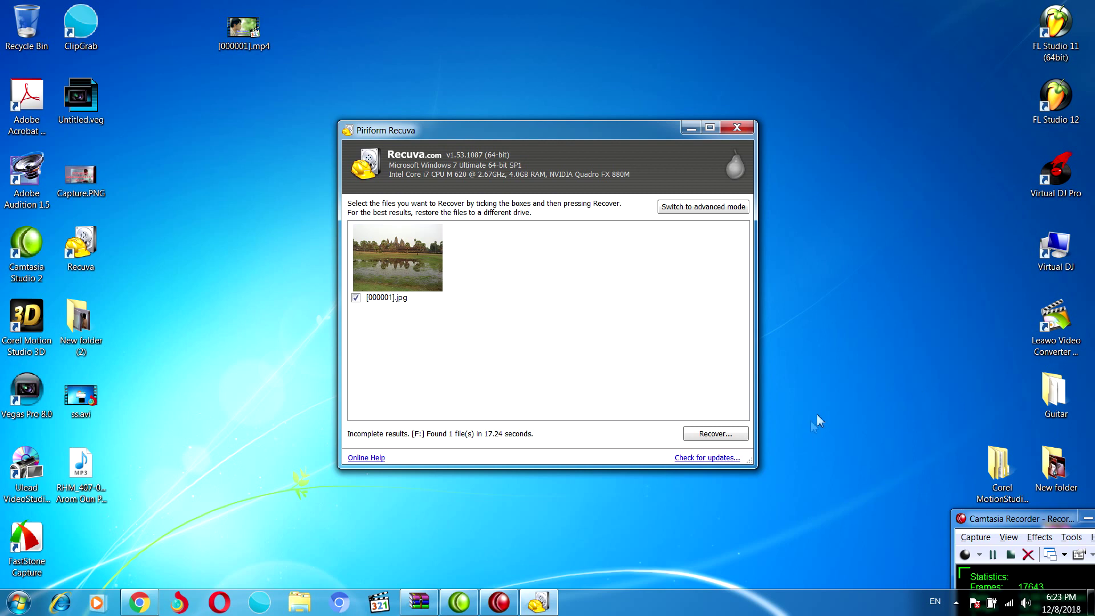
pyautogui.click(713, 435)
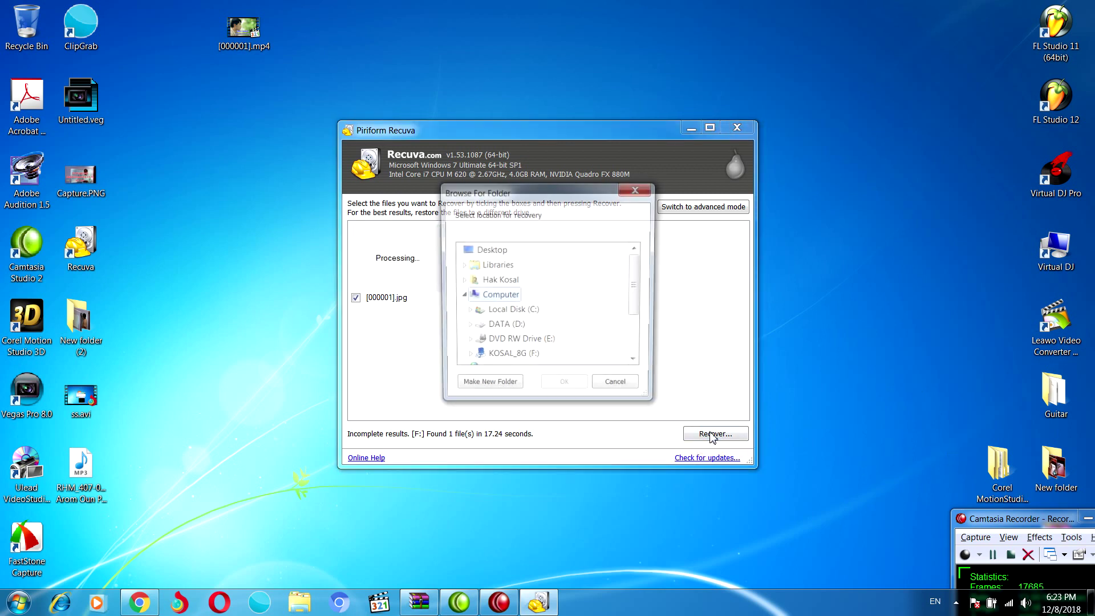
pyautogui.click(494, 252)
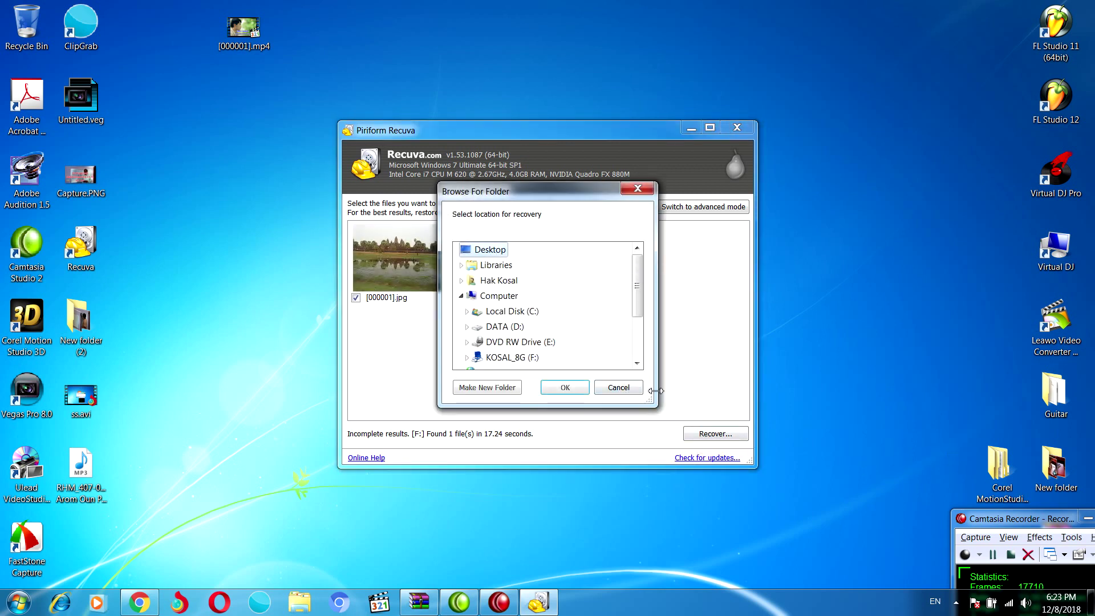
pyautogui.click(565, 393)
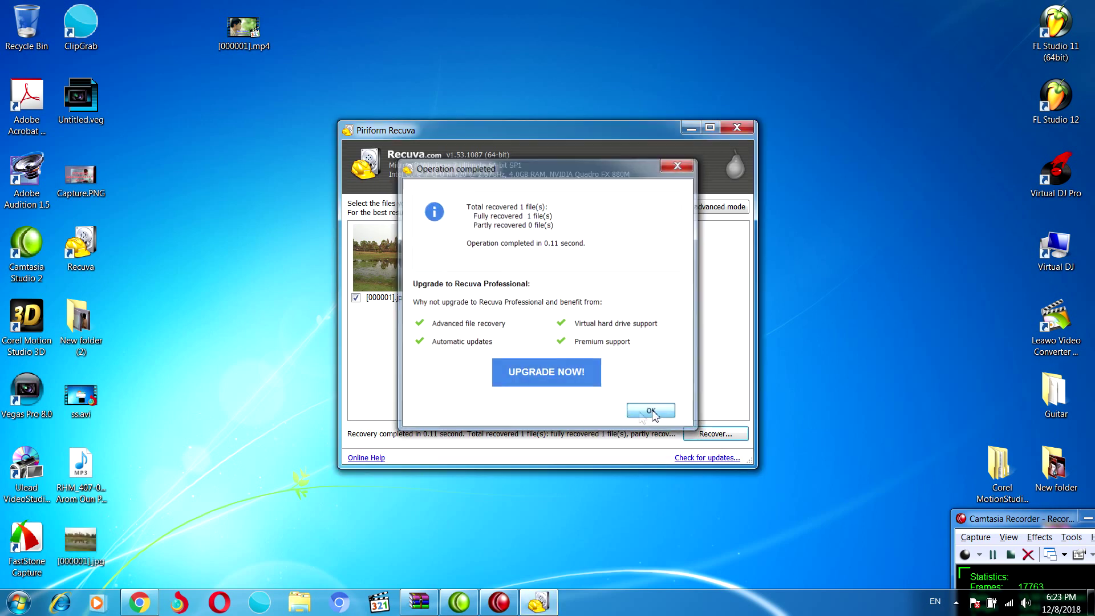
pyautogui.click(651, 411)
pyautogui.doubleClick(98, 542)
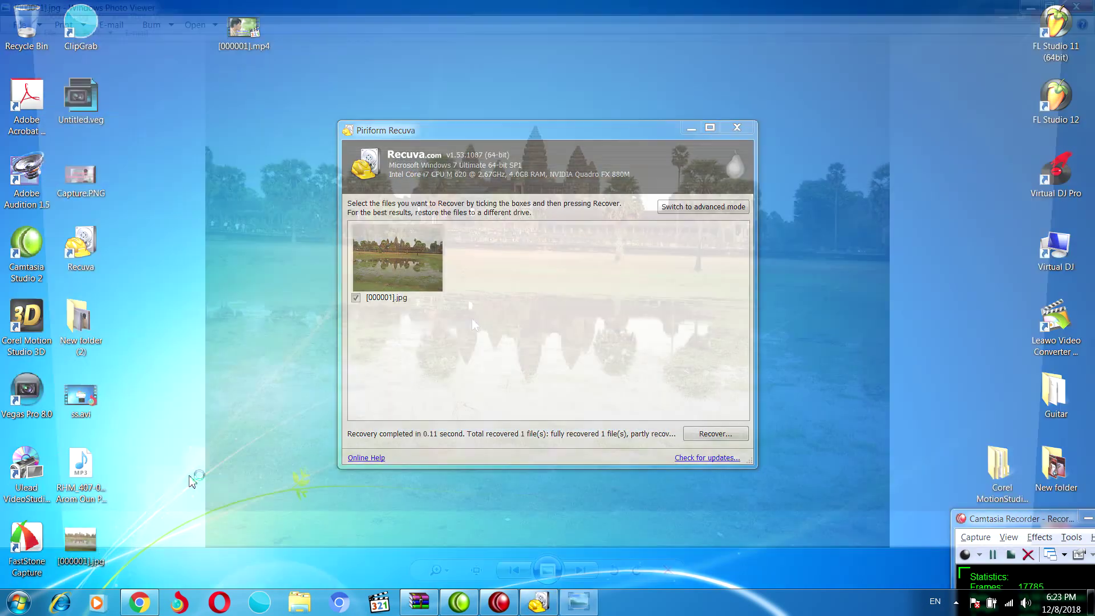
pyautogui.click(1077, 7)
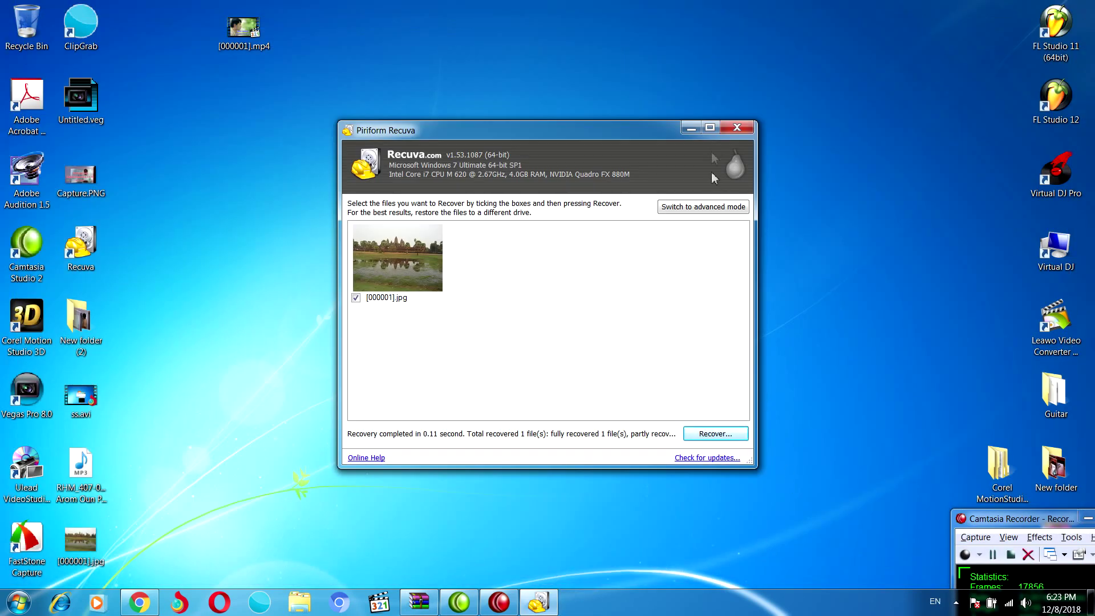
# - Close the finished picture recovery, relaunch Recuva from the desktop, and set its wizard to recover Documents
pyautogui.click(738, 127)
pyautogui.doubleClick(92, 254)
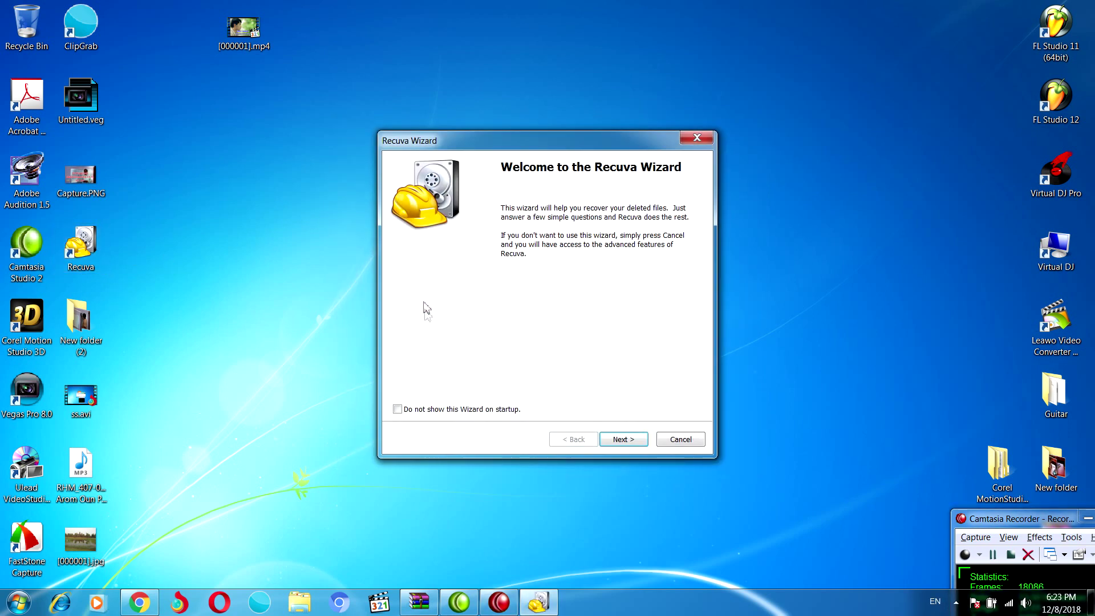
pyautogui.click(636, 445)
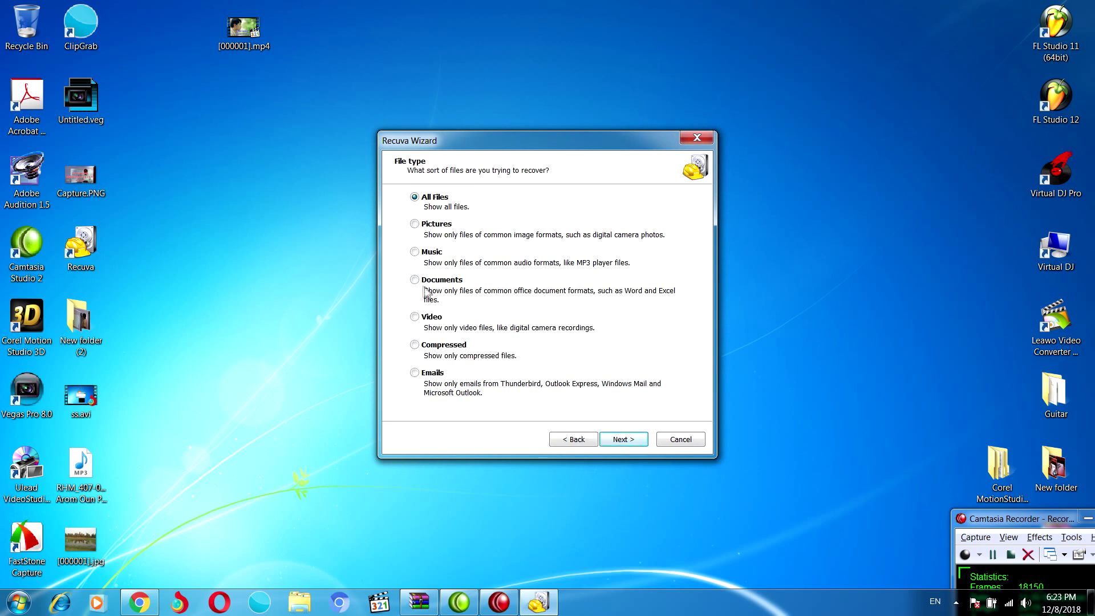
pyautogui.click(414, 280)
pyautogui.click(632, 440)
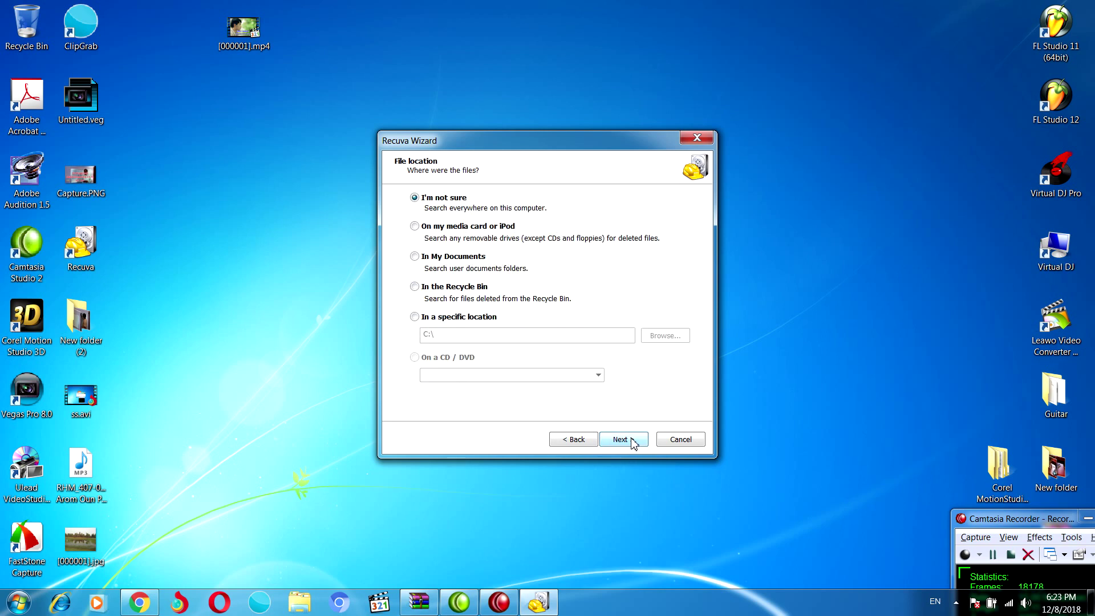
# - Choose the USB drive F: as the specific location for the document search
pyautogui.click(413, 317)
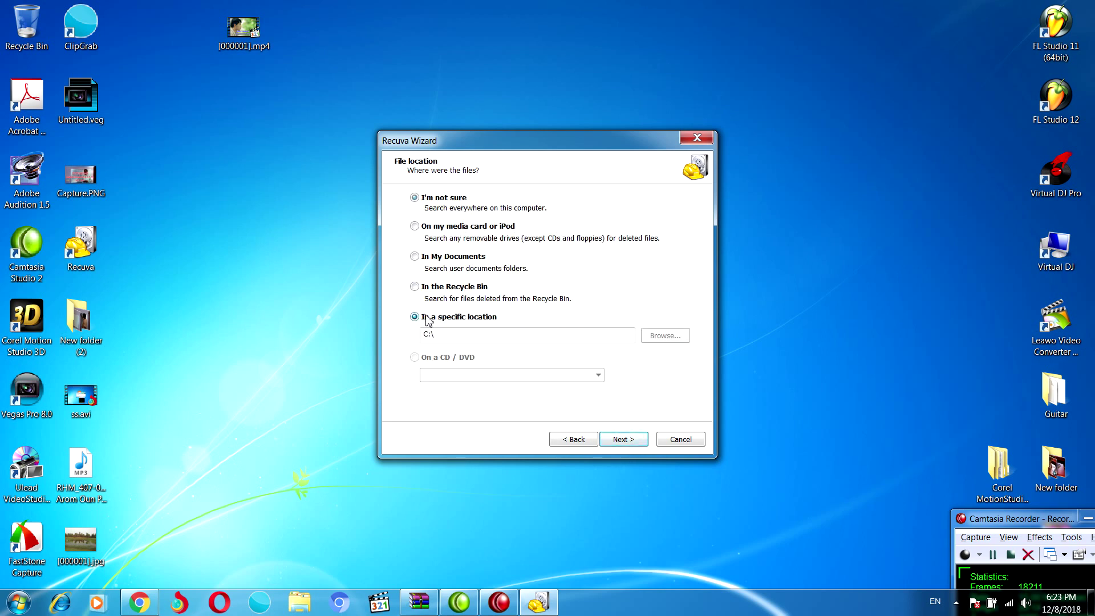
pyautogui.click(665, 336)
pyautogui.moveTo(636, 281); pyautogui.dragTo(639, 320)
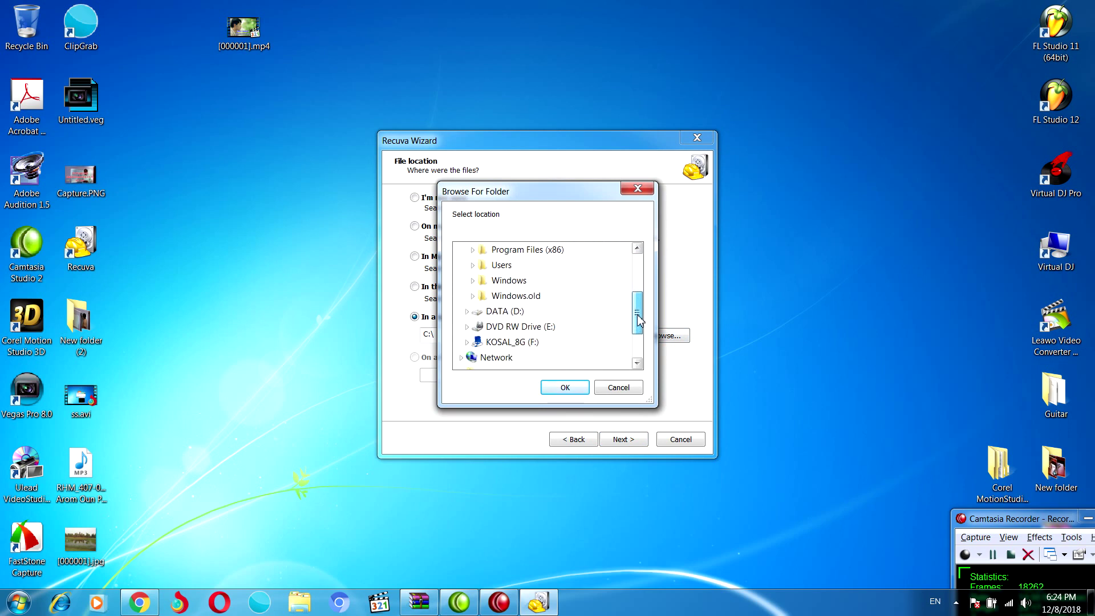
pyautogui.click(516, 342)
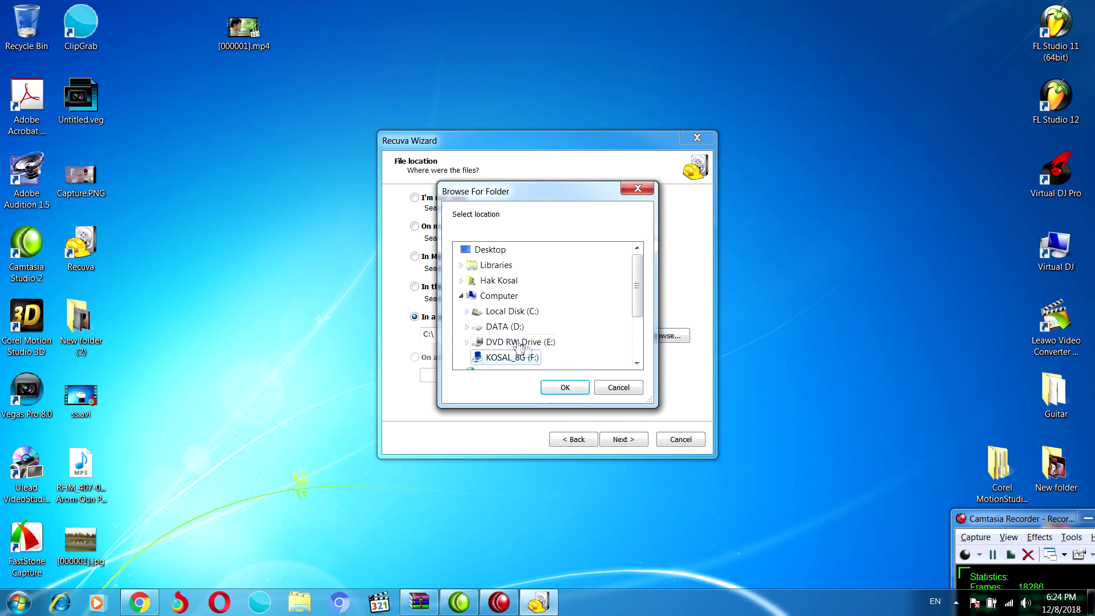
pyautogui.click(577, 387)
pyautogui.click(634, 444)
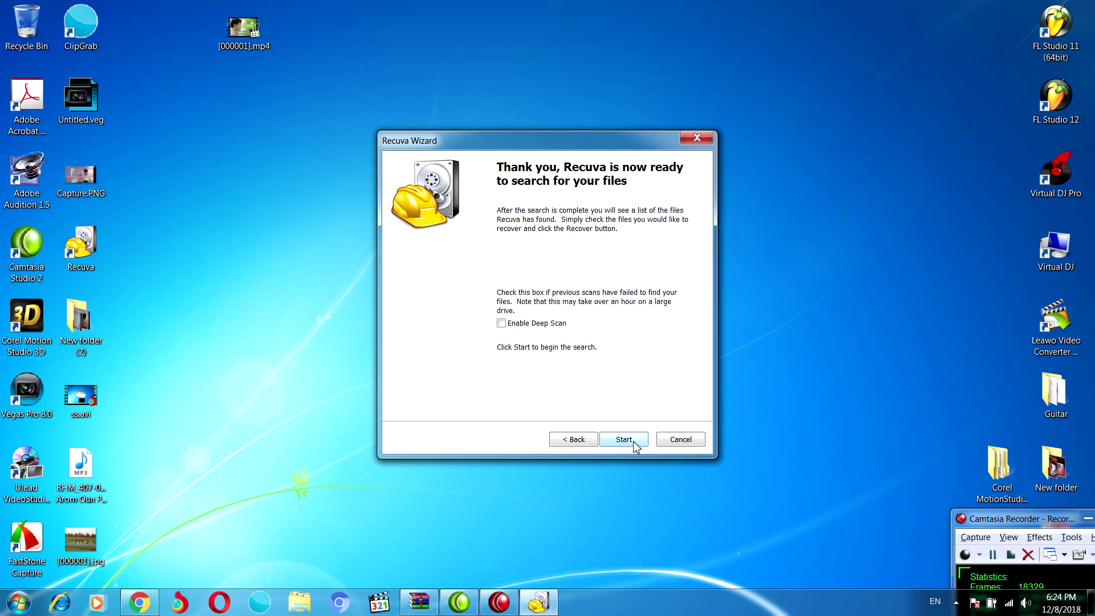
# - Run the document search on F:, repeat it with Deep Scan enabled, and stop the scan early
pyautogui.click(633, 440)
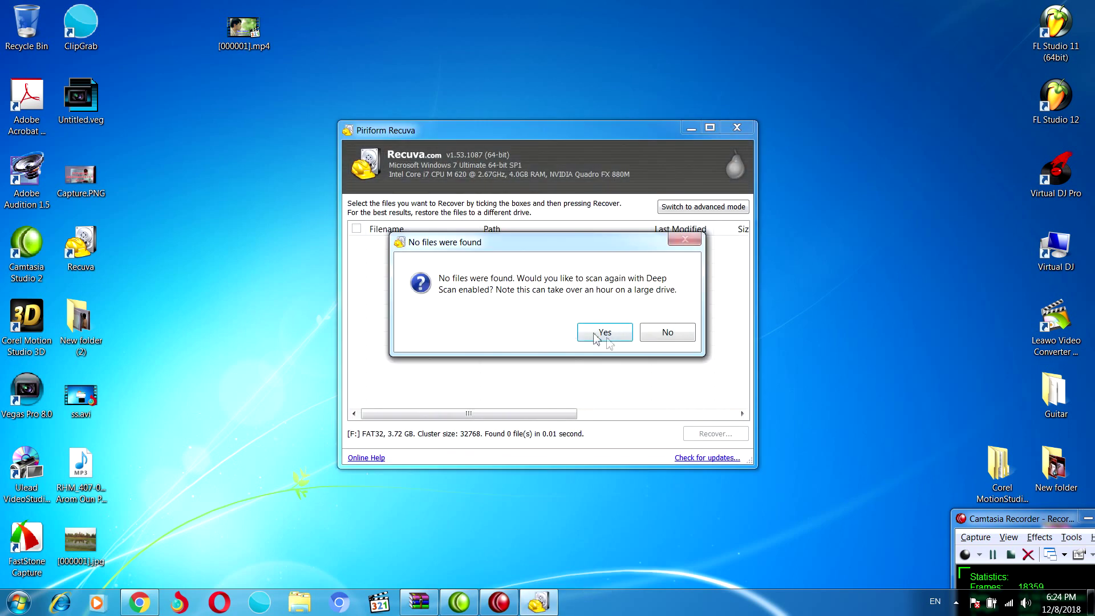
pyautogui.click(606, 333)
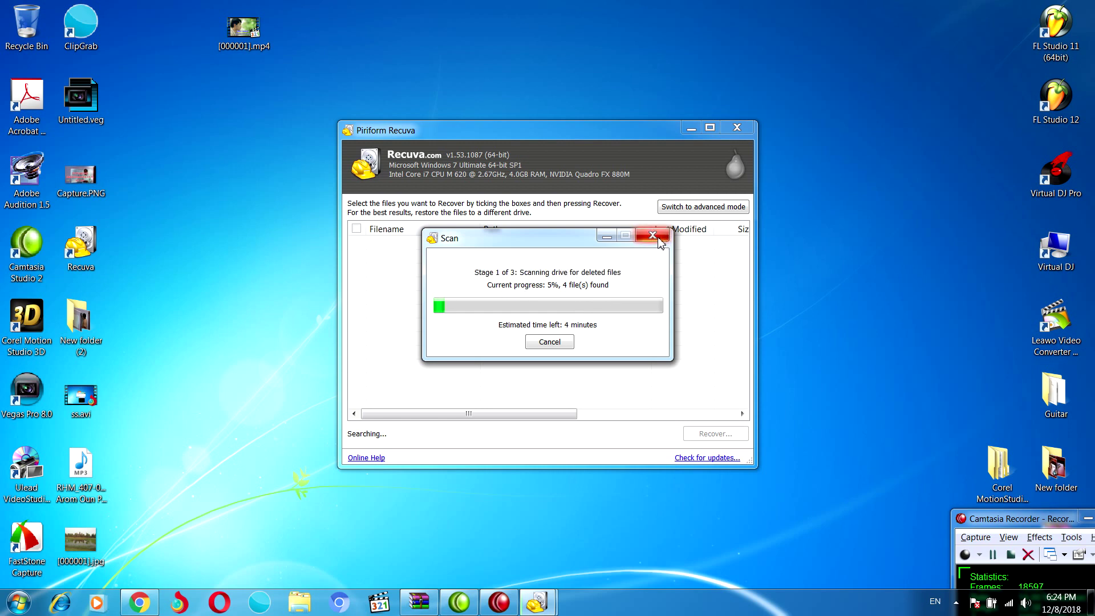
pyautogui.click(654, 237)
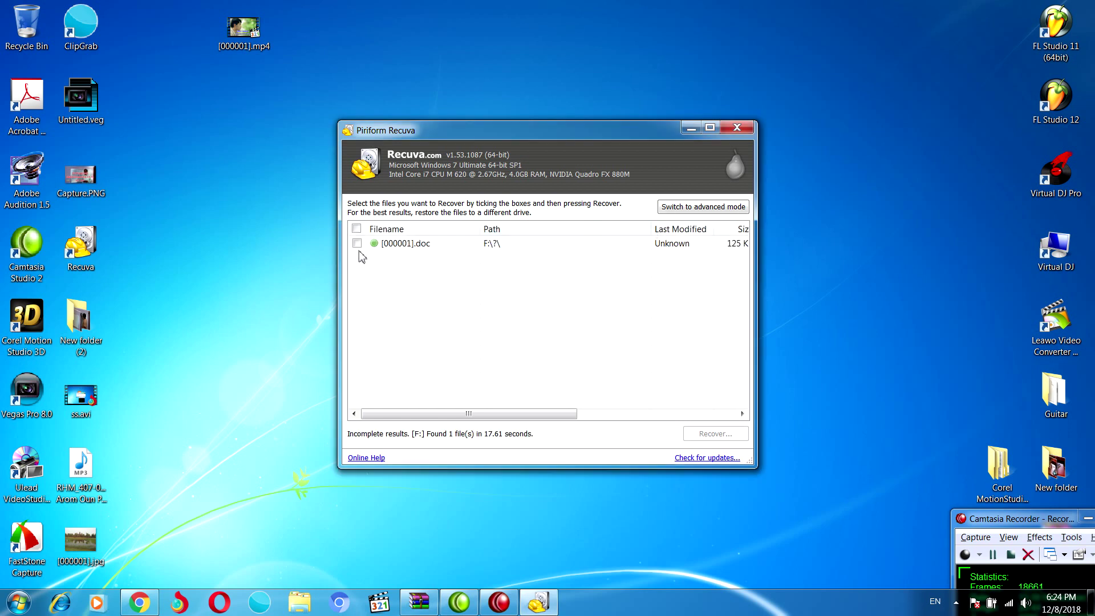
# - Recover [000001].doc to the Desktop and place its icon beside [000001].jpg, closing Recuva when done
pyautogui.click(357, 244)
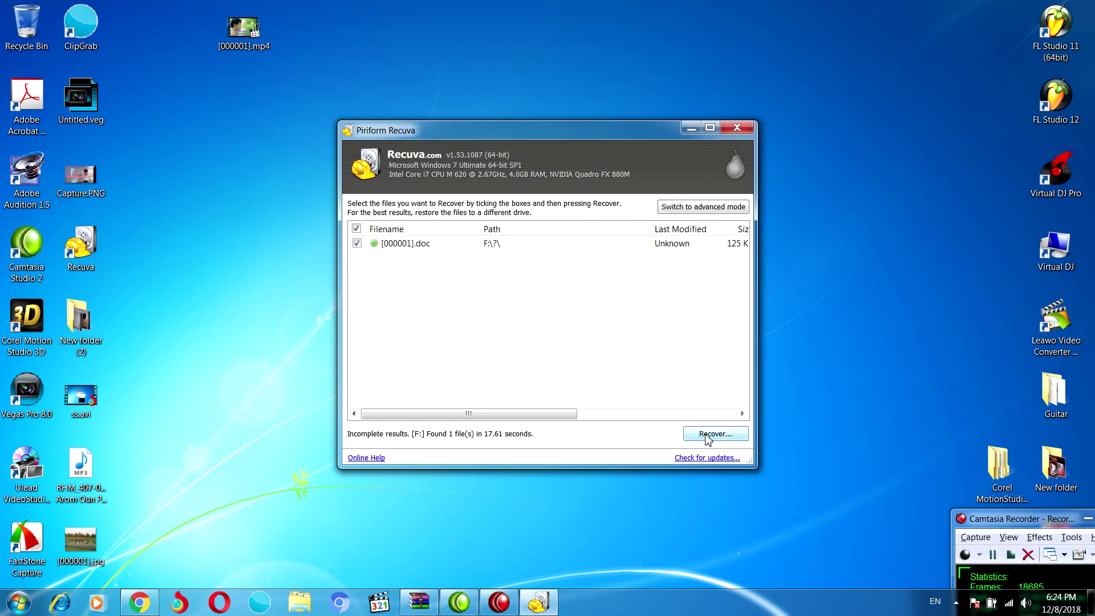
pyautogui.click(690, 434)
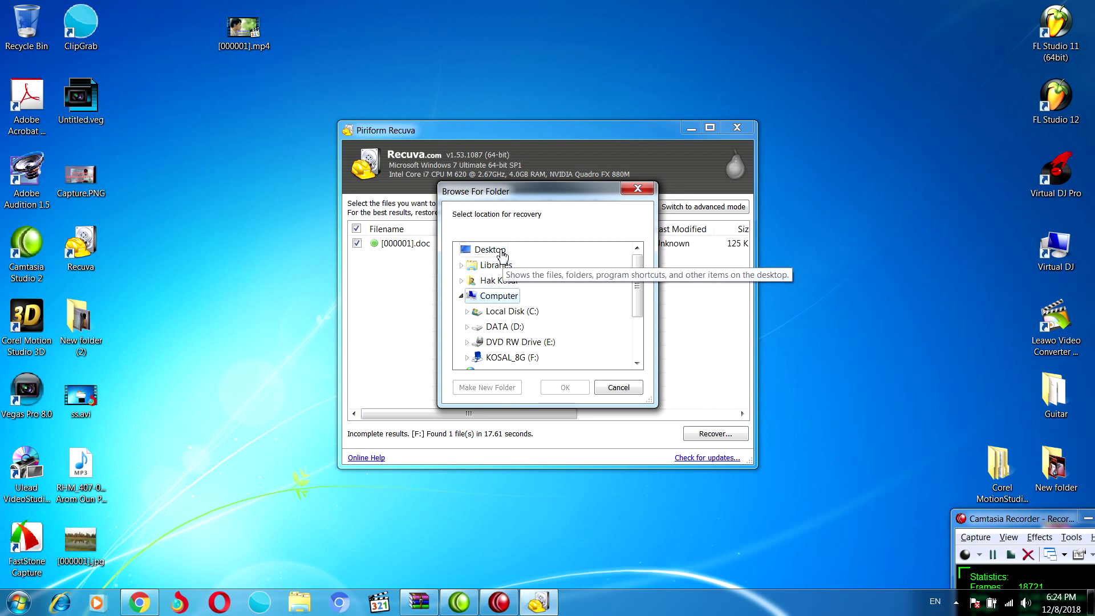
pyautogui.click(497, 250)
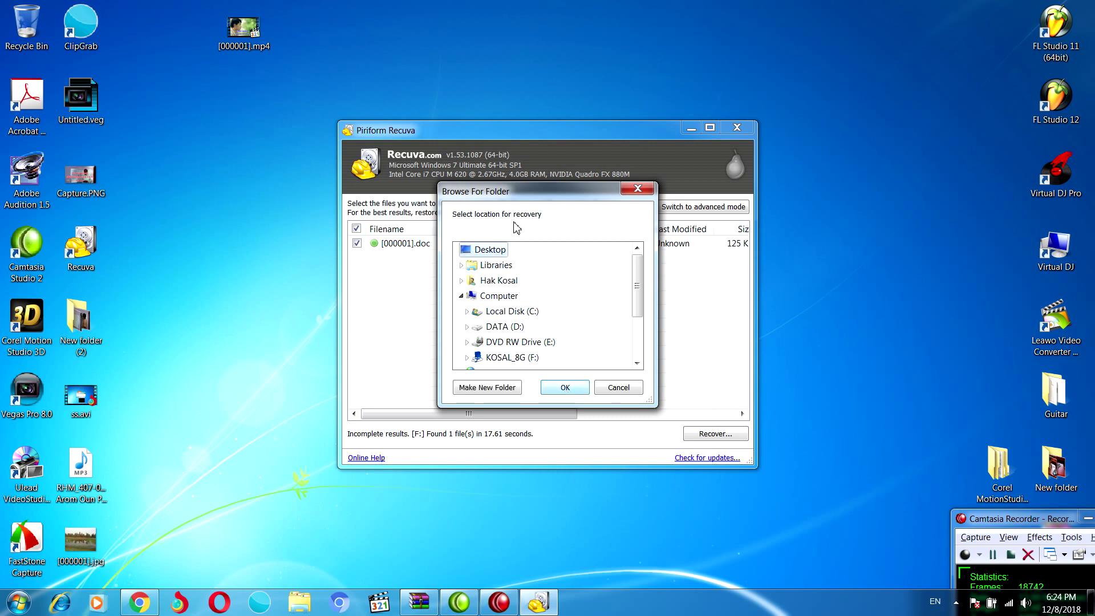
pyautogui.click(564, 387)
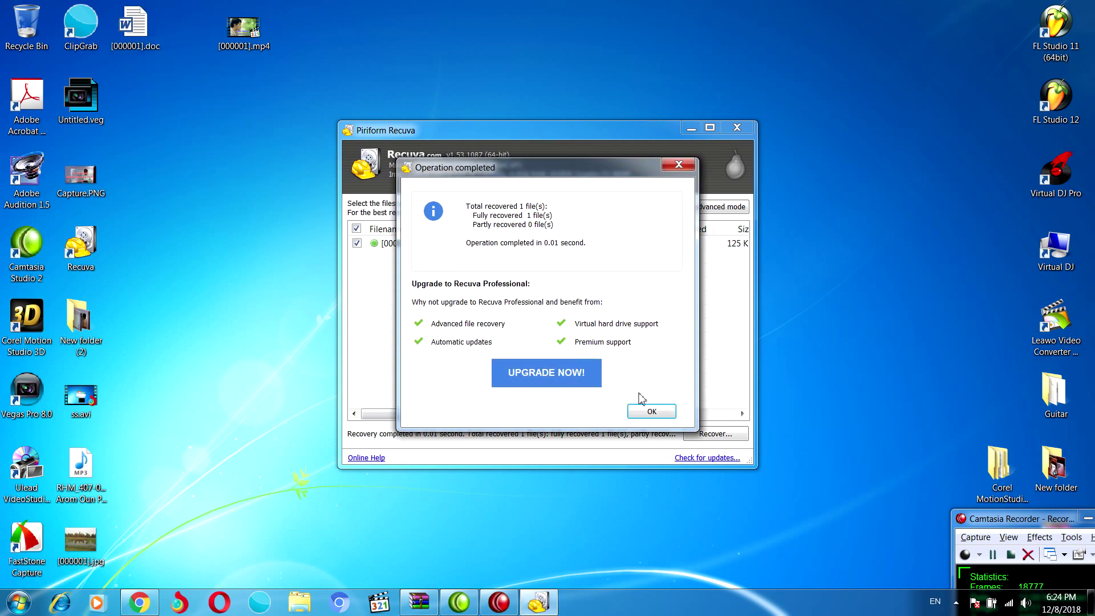
pyautogui.click(652, 412)
pyautogui.moveTo(137, 29); pyautogui.dragTo(128, 551)
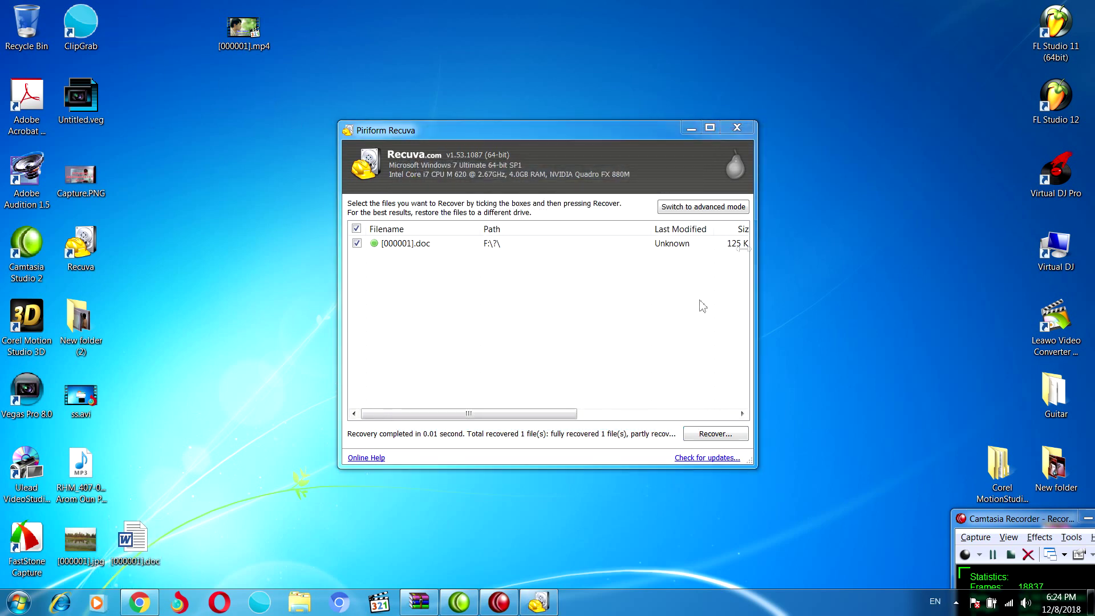
pyautogui.click(741, 131)
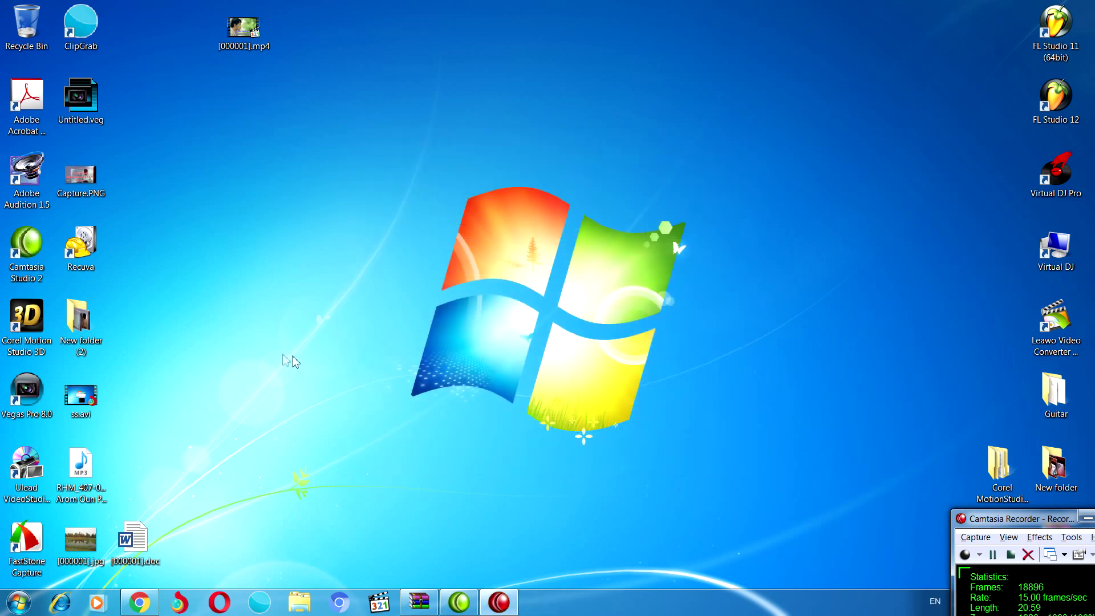
# - Copy the recovered [000001].jpg from the desktop onto the USB drive F:
pyautogui.rightClick(91, 540)
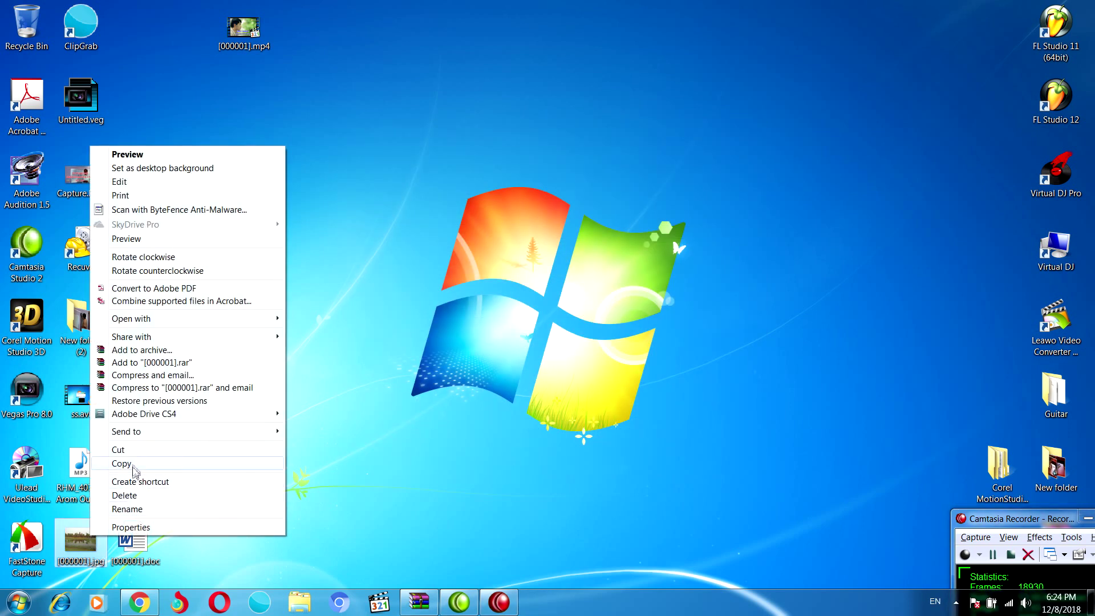
pyautogui.click(131, 464)
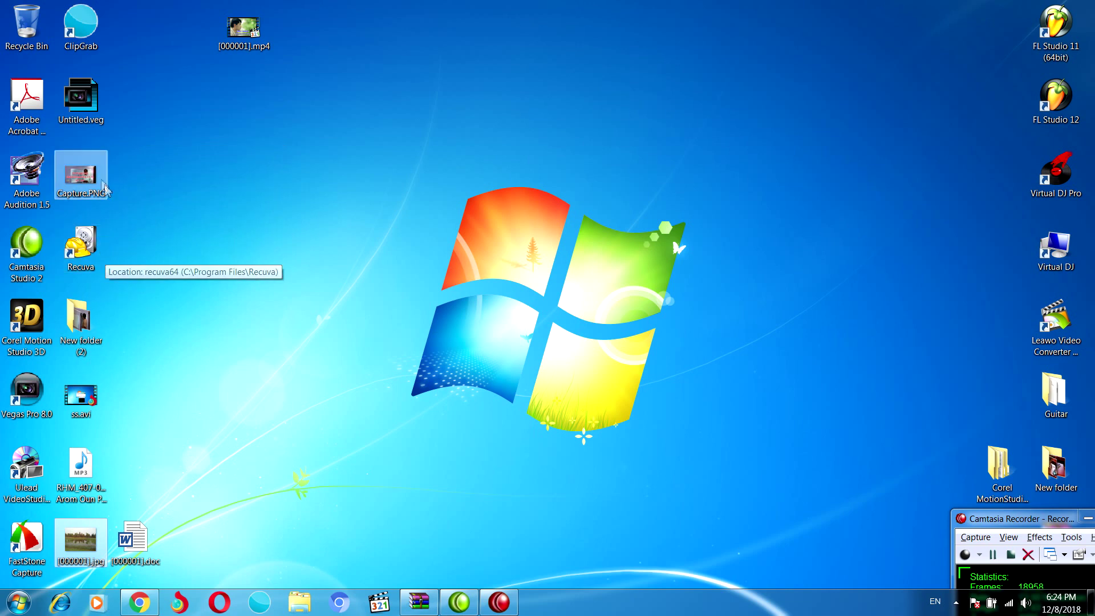
pyautogui.click(314, 606)
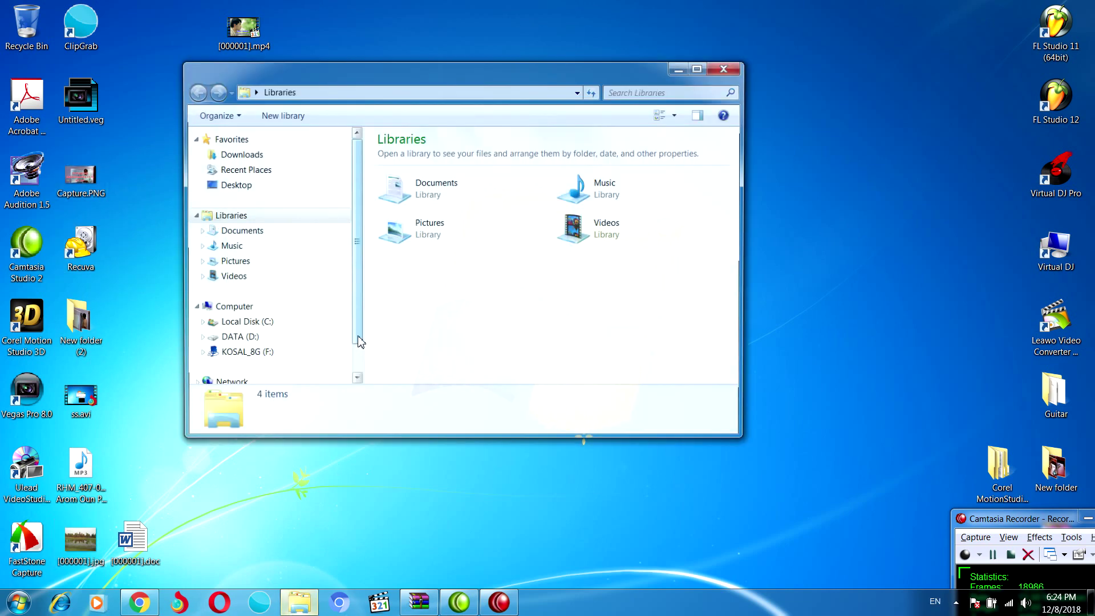
pyautogui.click(274, 354)
pyautogui.rightClick(443, 204)
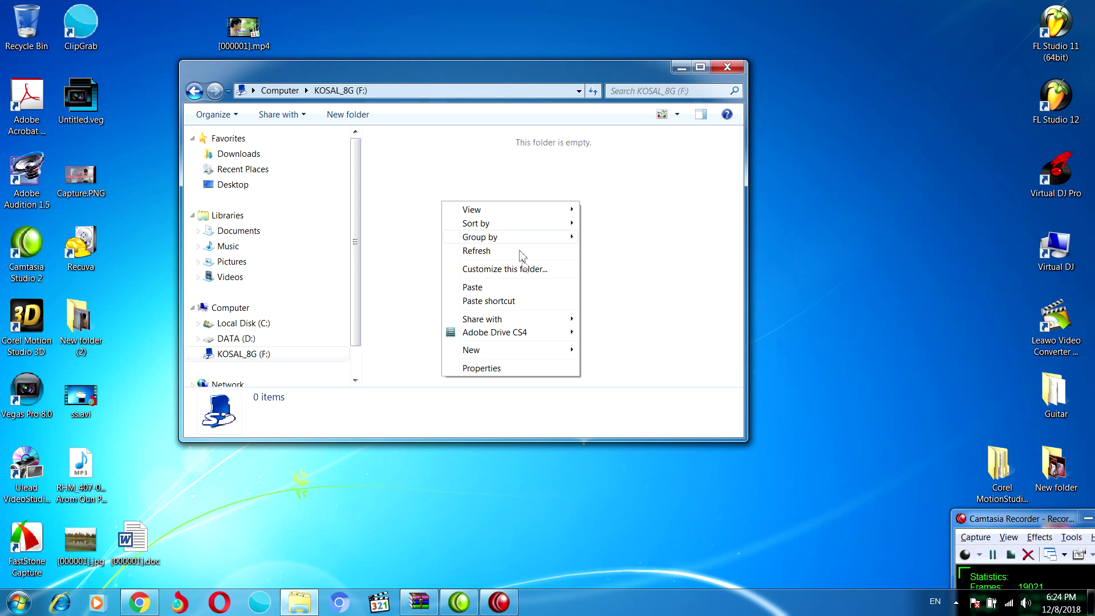
pyautogui.click(510, 287)
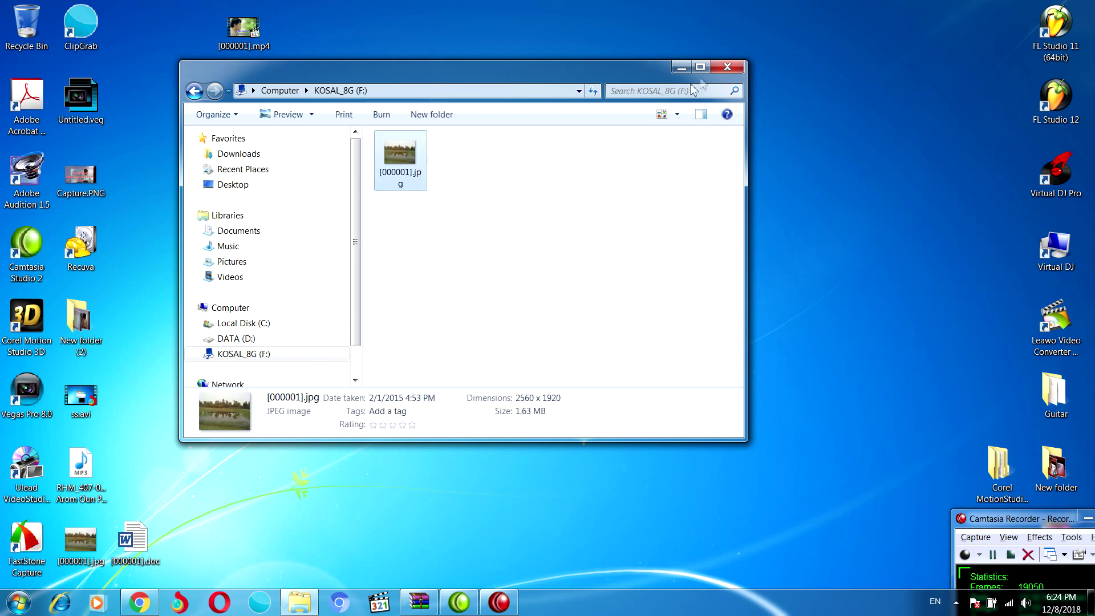
# - Rename the copied image on the USB drive as picture.jpg
pyautogui.click(408, 187)
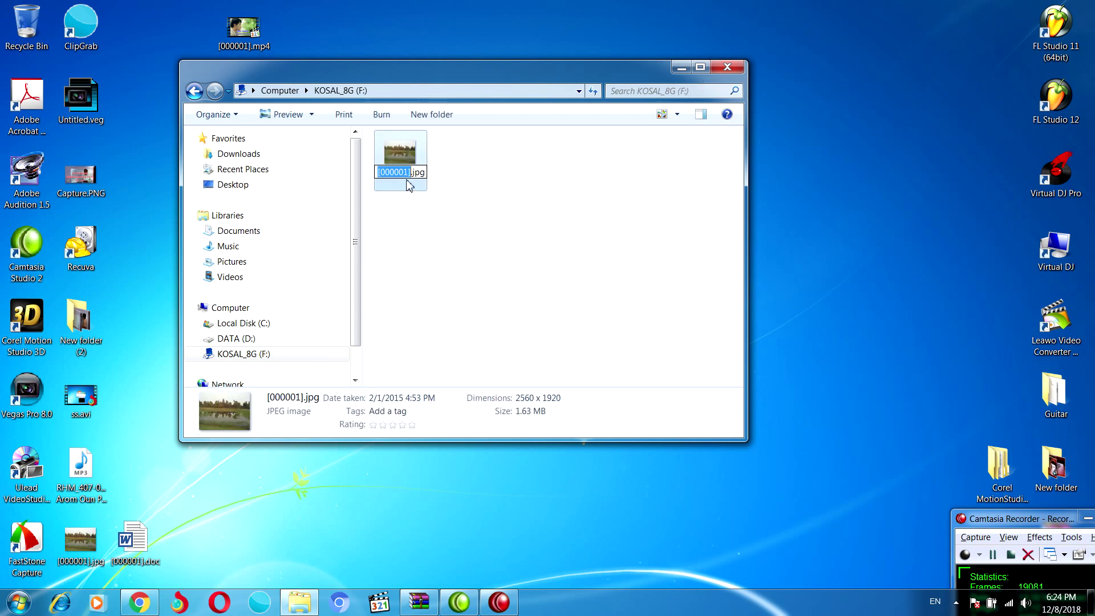
pyautogui.write('pict')
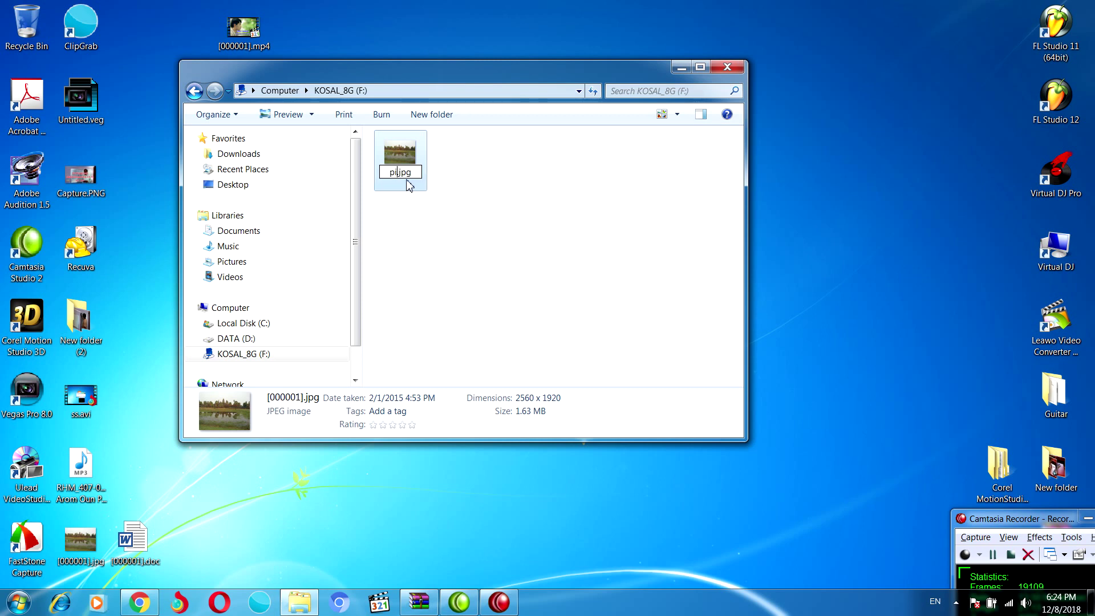
pyautogui.write('ure')
pyautogui.click(461, 248)
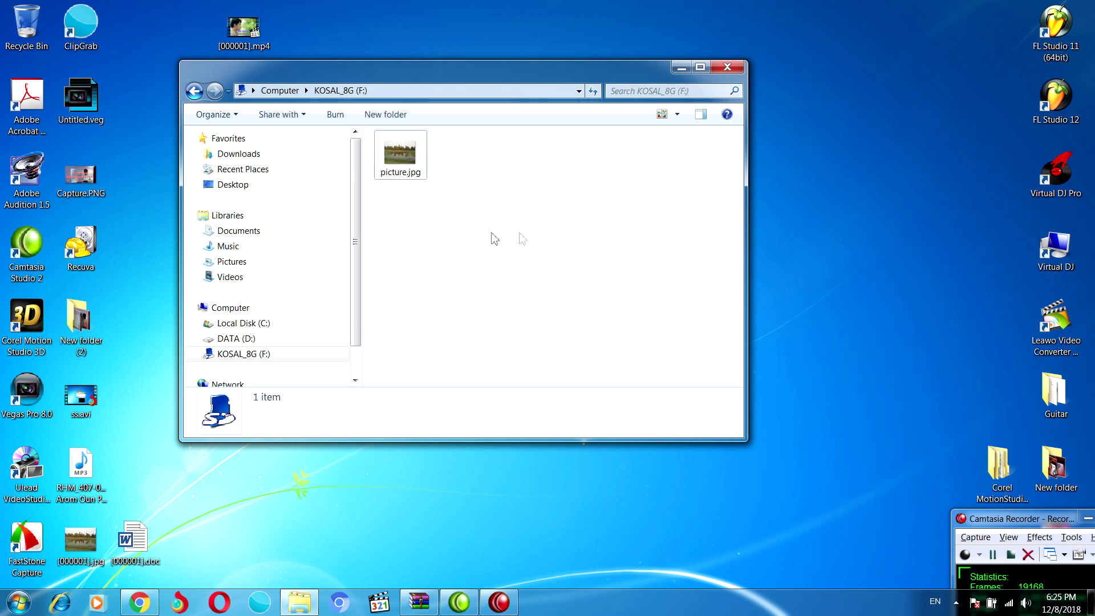
# - Permanently delete picture.jpg from the USB drive F: and close the drive's window
pyautogui.rightClick(422, 176)
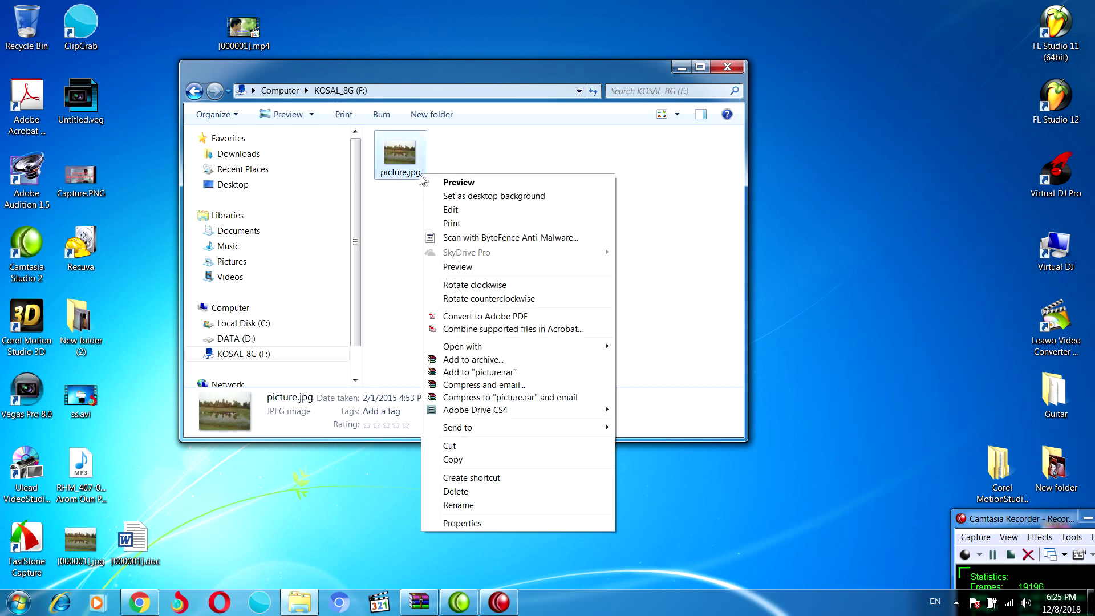
pyautogui.click(381, 374)
pyautogui.click(276, 339)
pyautogui.click(281, 354)
pyautogui.rightClick(398, 150)
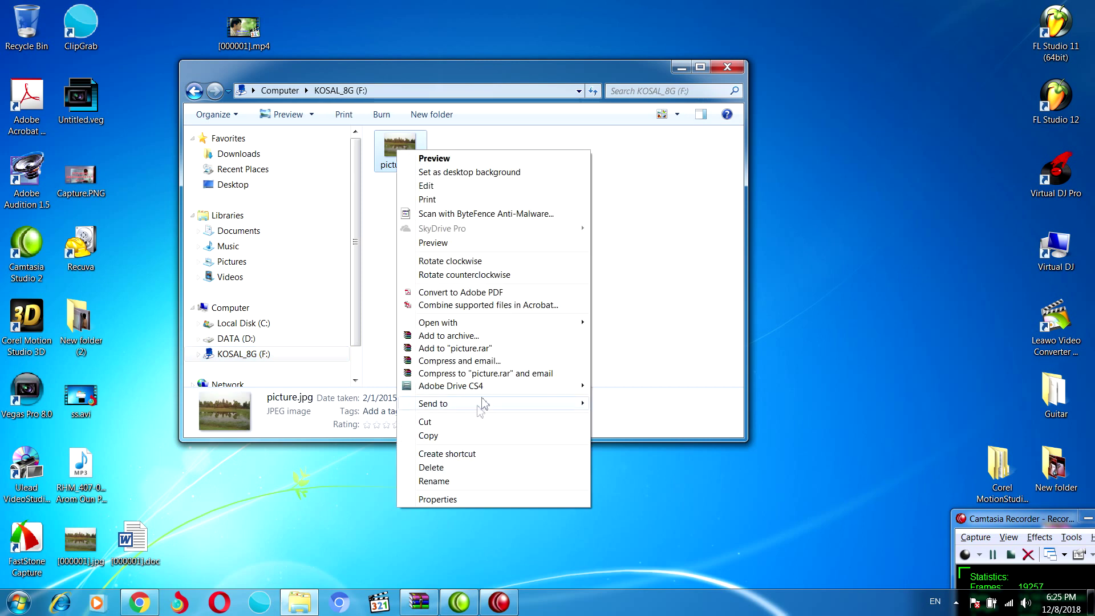
pyautogui.click(434, 469)
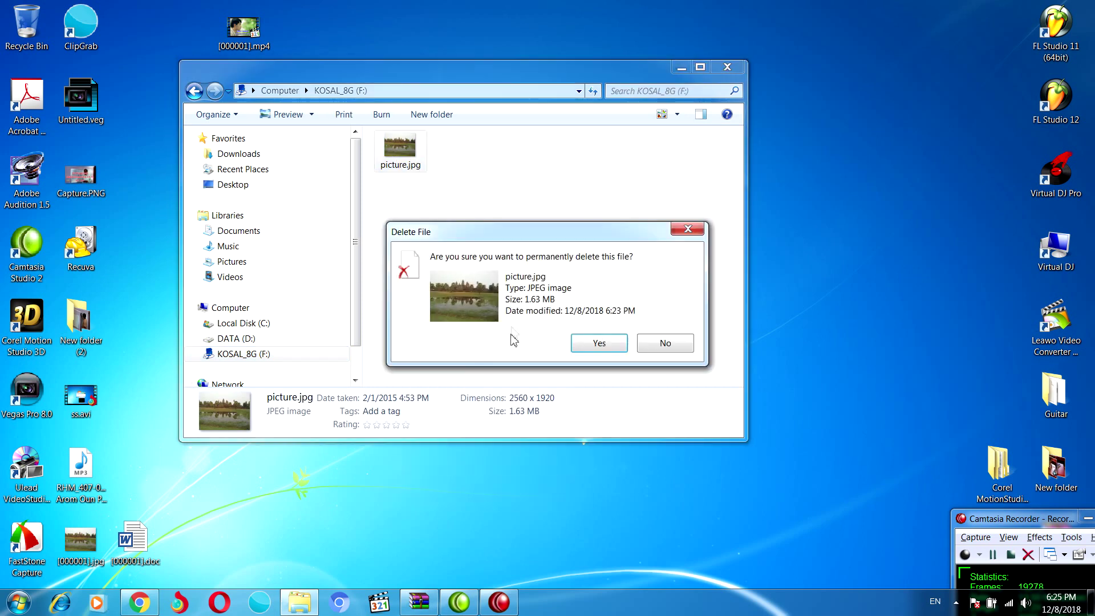
pyautogui.click(599, 344)
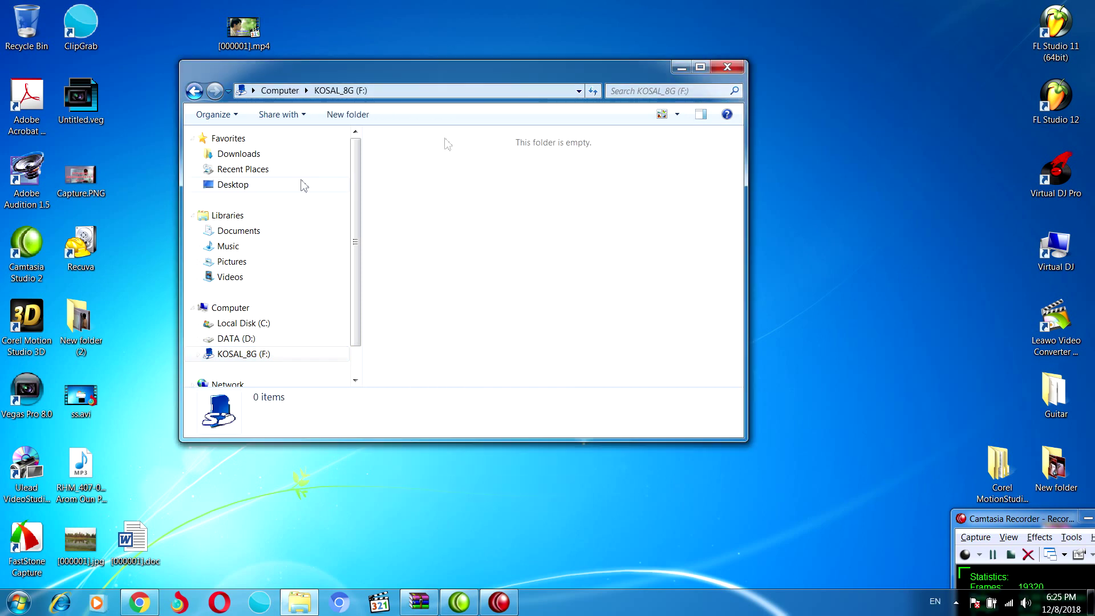
pyautogui.click(727, 67)
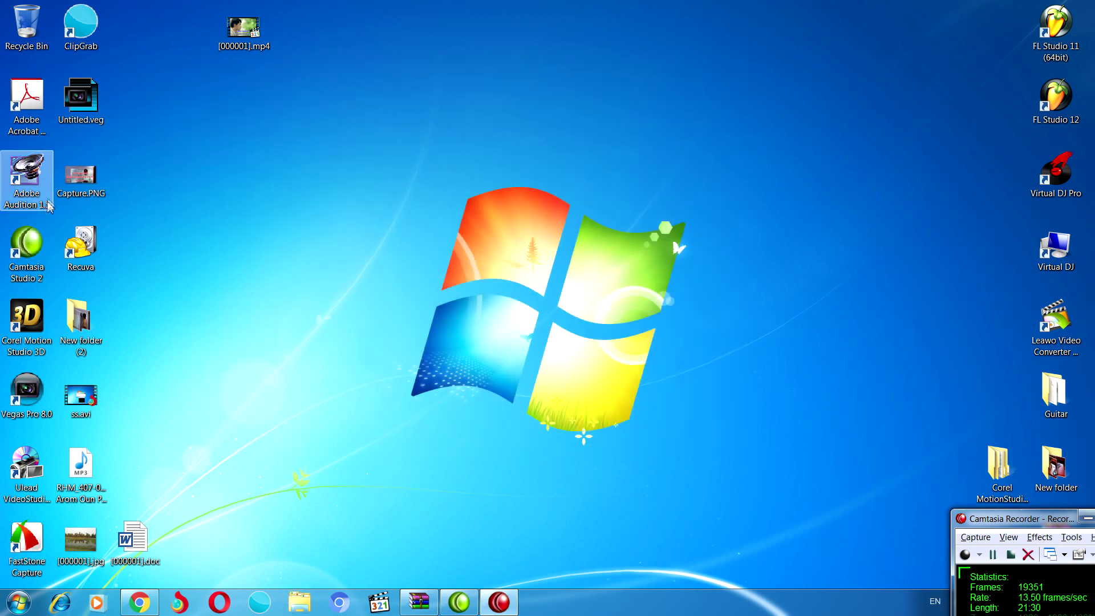
# - Launch Recuva from the desktop again and set its wizard to search for Pictures
pyautogui.doubleClick(94, 268)
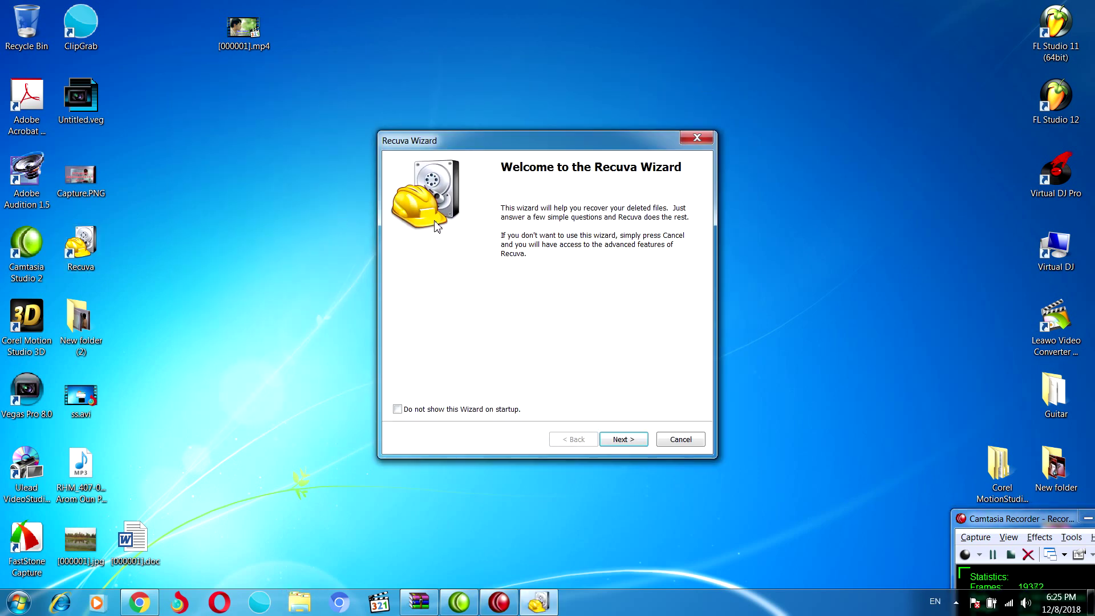
pyautogui.click(630, 445)
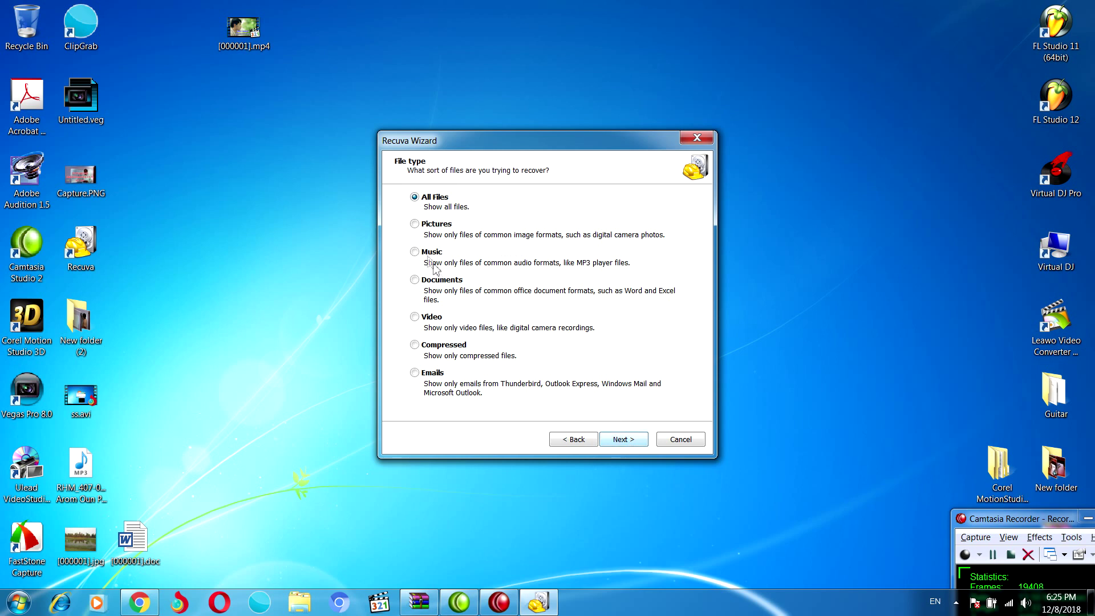
pyautogui.click(415, 224)
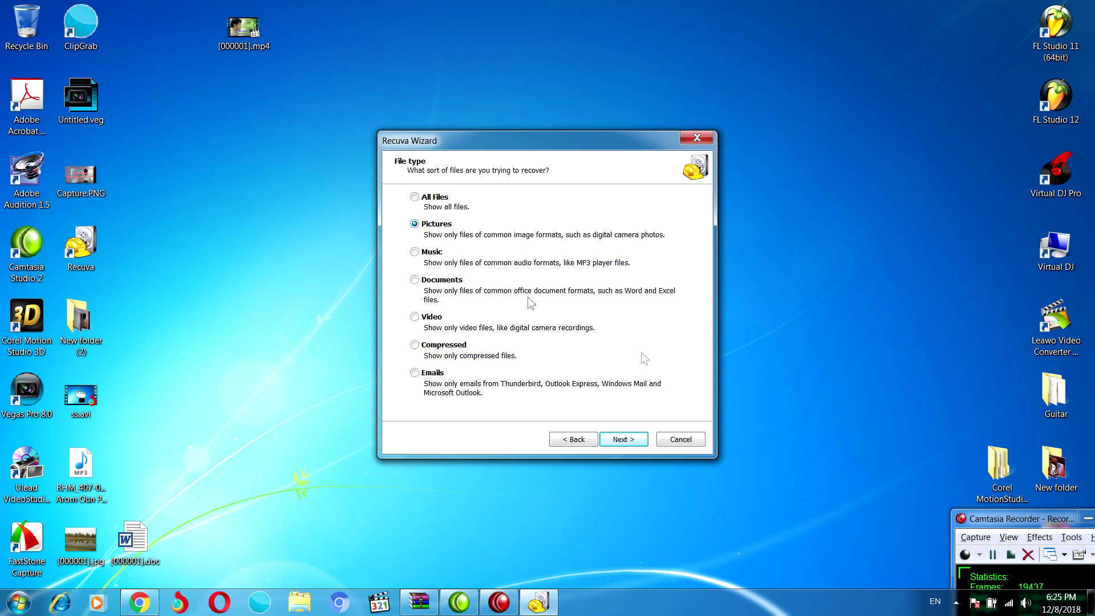
pyautogui.click(630, 440)
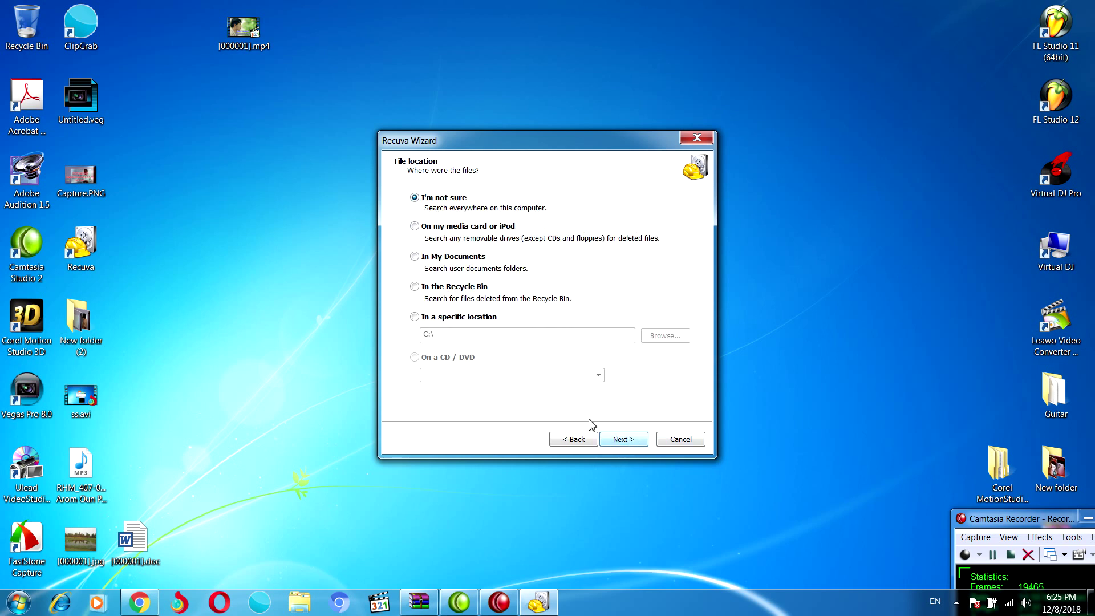
# - Set the search location to the USB drive F: and start the scan for deleted pictures
pyautogui.click(417, 318)
pyautogui.click(656, 337)
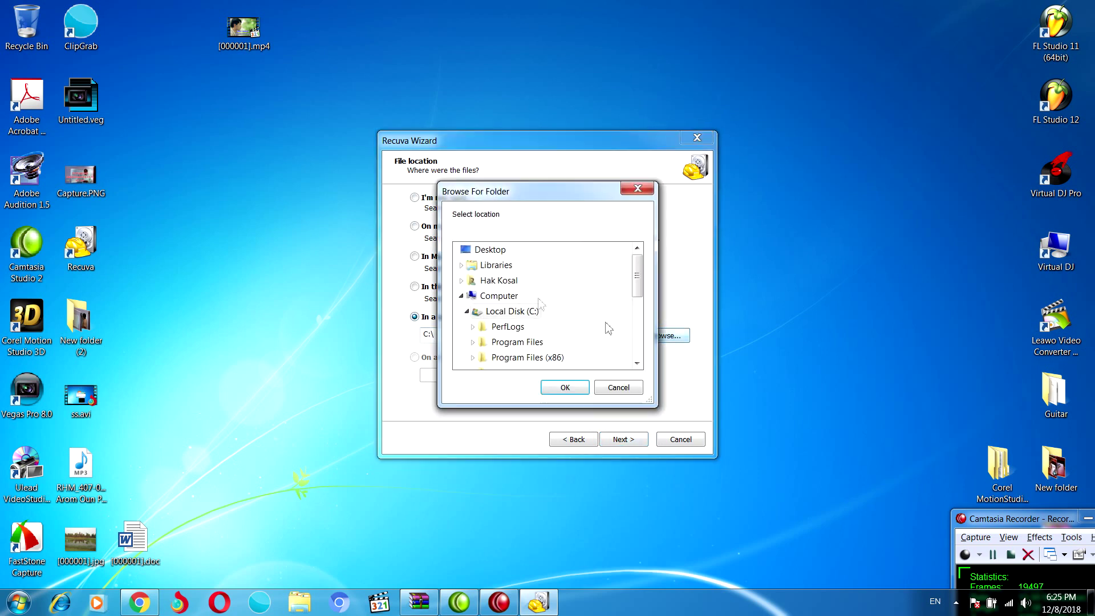
pyautogui.moveTo(637, 276); pyautogui.dragTo(634, 319)
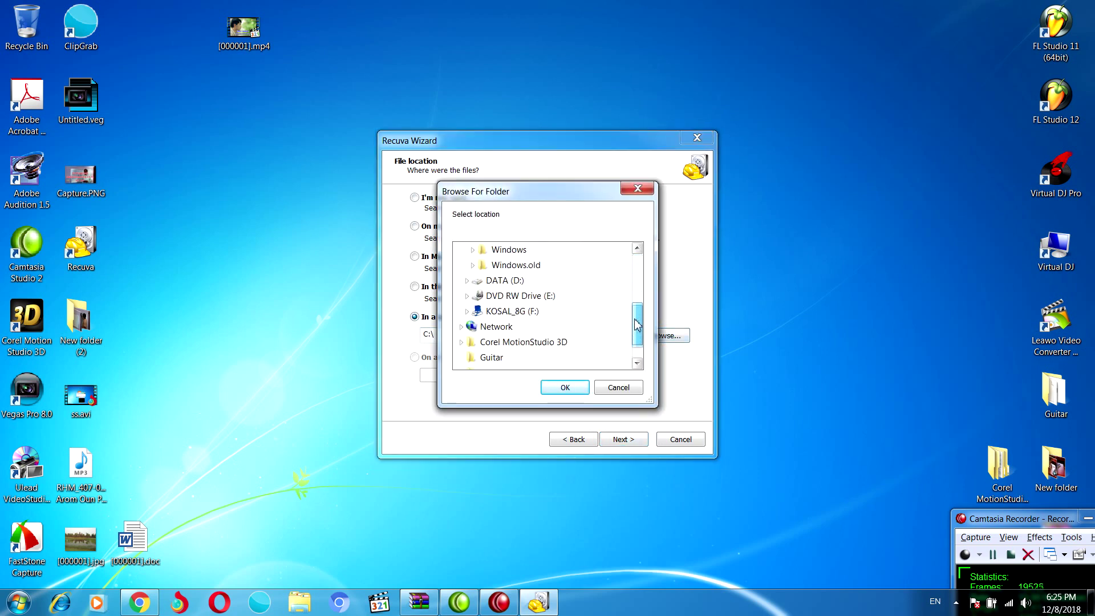
pyautogui.click(507, 310)
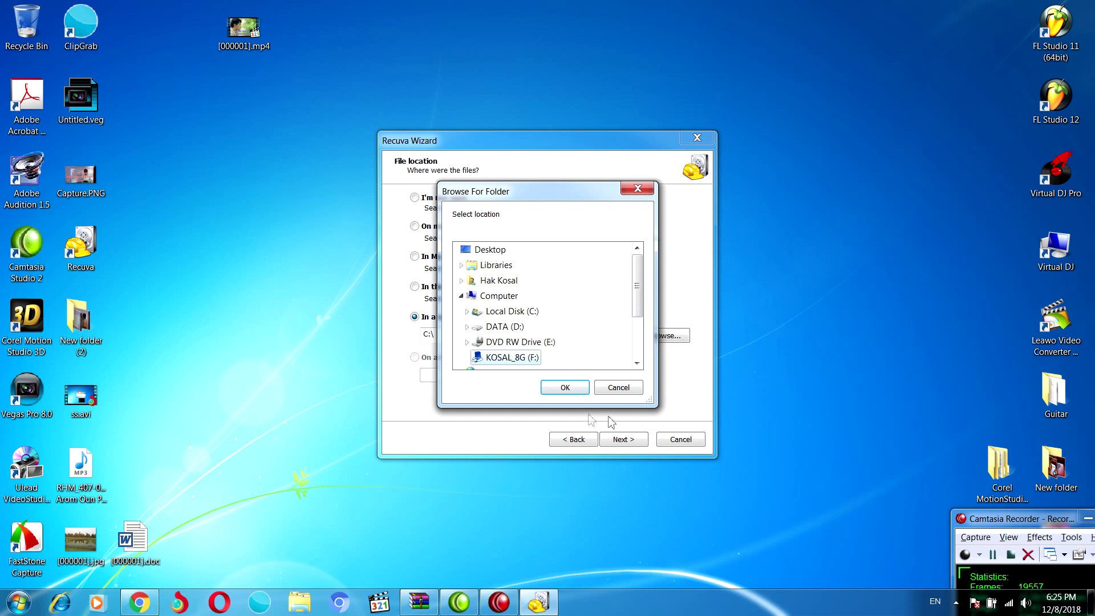
pyautogui.click(565, 389)
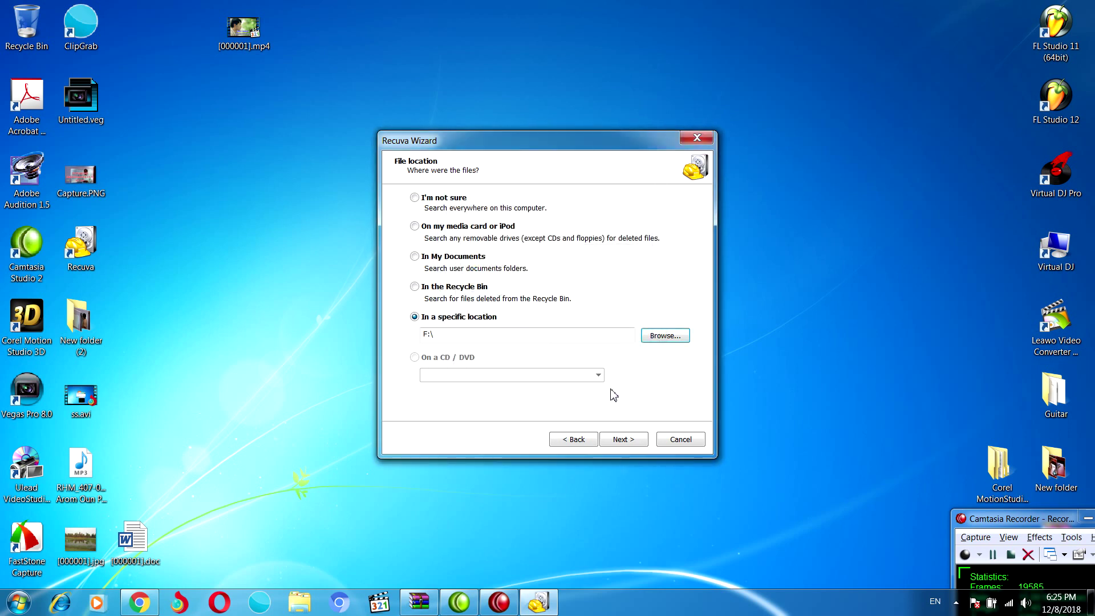
pyautogui.click(627, 442)
pyautogui.click(627, 443)
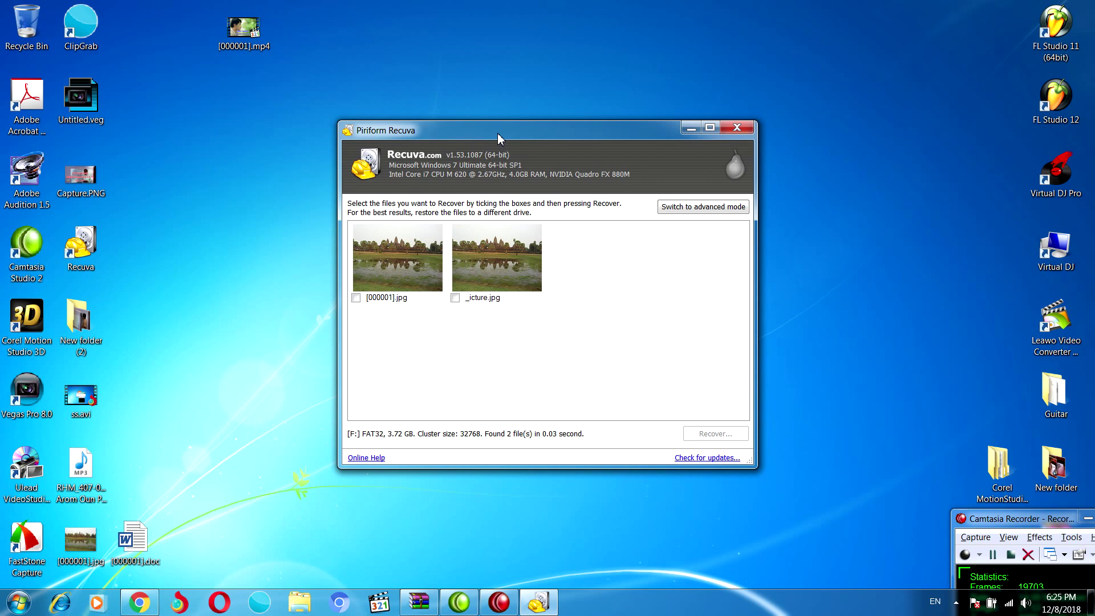
# - Recover _icture.jpg from the scan results to the desktop and move its icon to an empty area there
pyautogui.moveTo(498, 138); pyautogui.dragTo(555, 114)
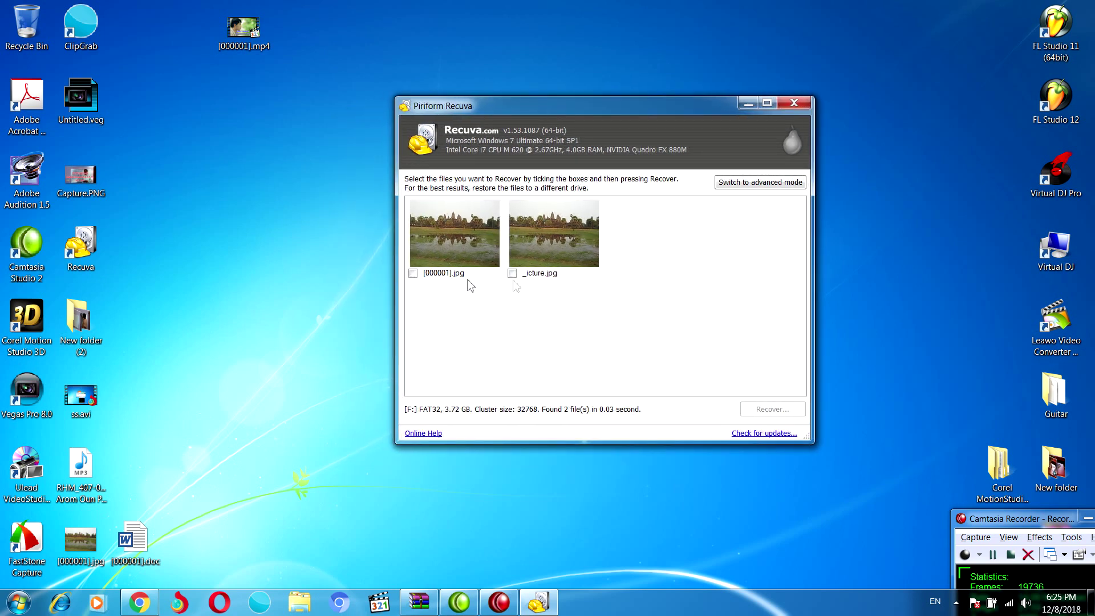
pyautogui.moveTo(442, 268)
pyautogui.click(511, 274)
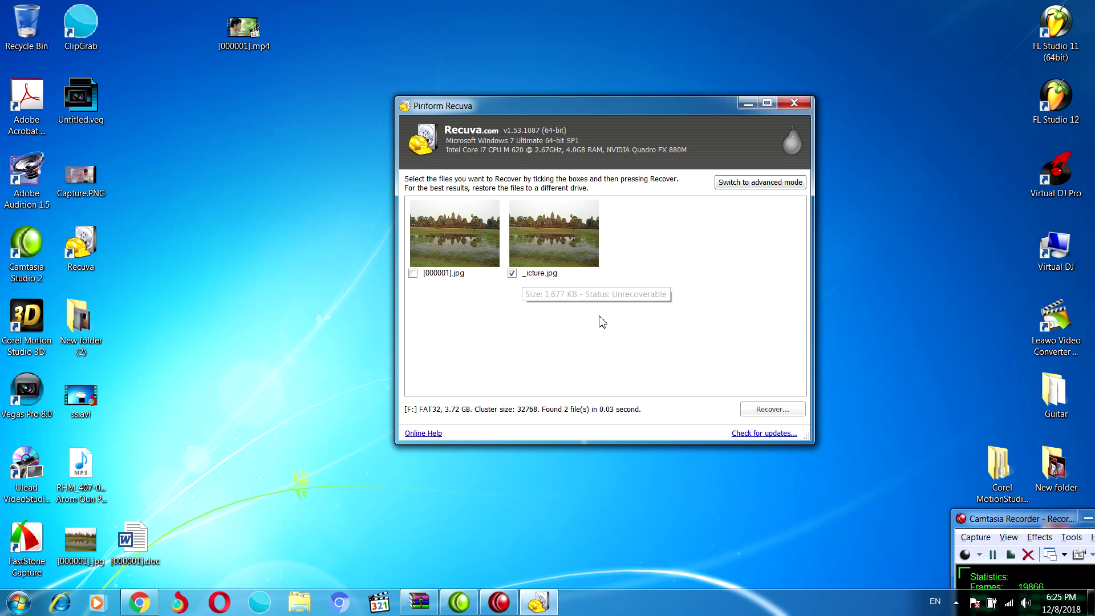
pyautogui.click(771, 409)
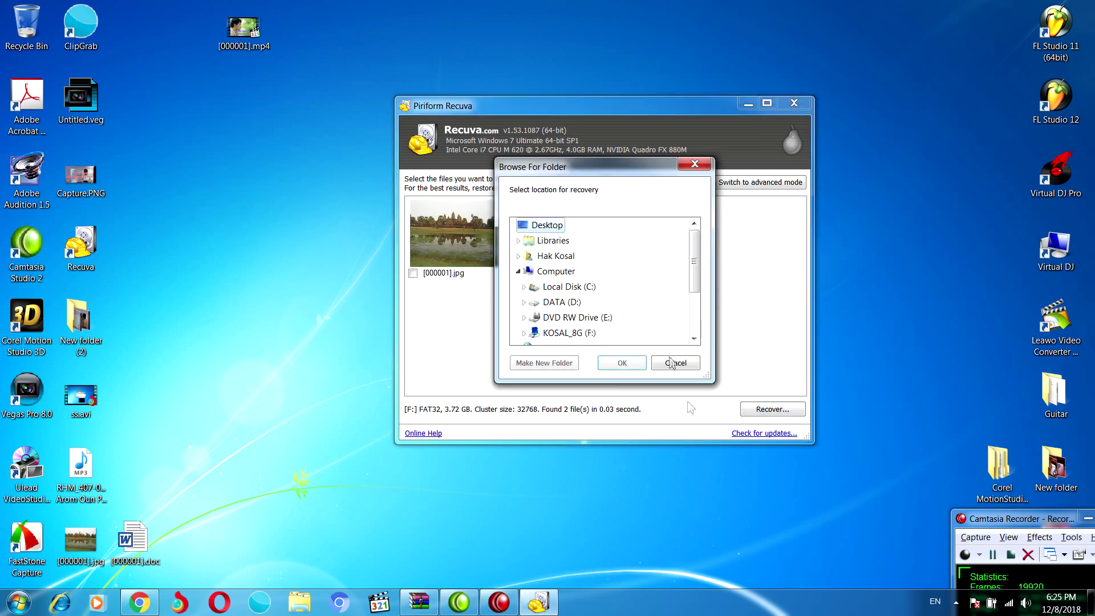
pyautogui.click(622, 365)
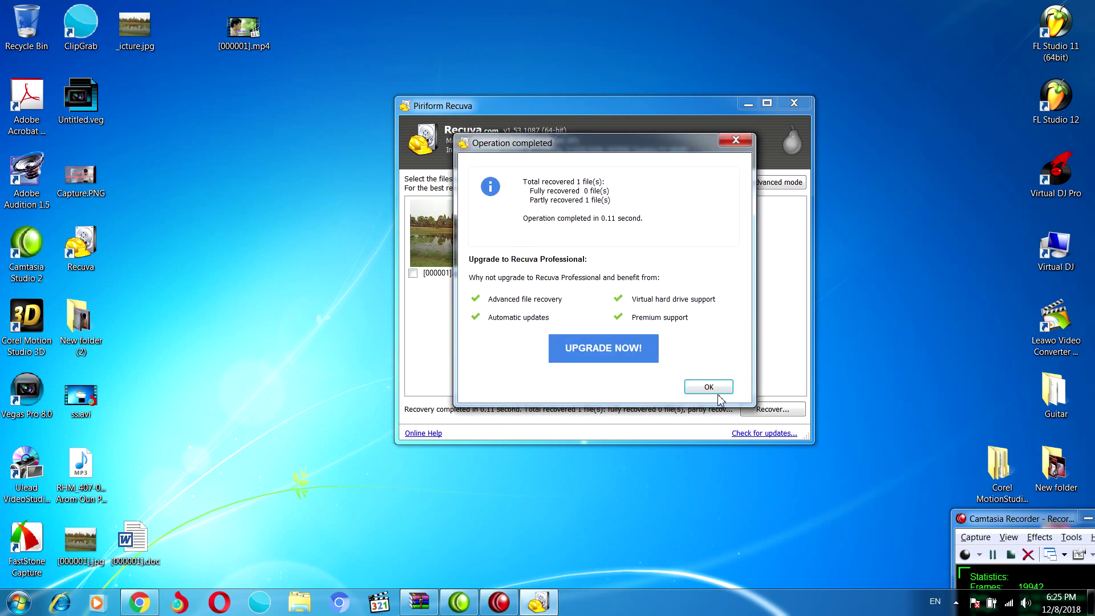
pyautogui.click(709, 387)
pyautogui.moveTo(158, 33); pyautogui.dragTo(267, 332)
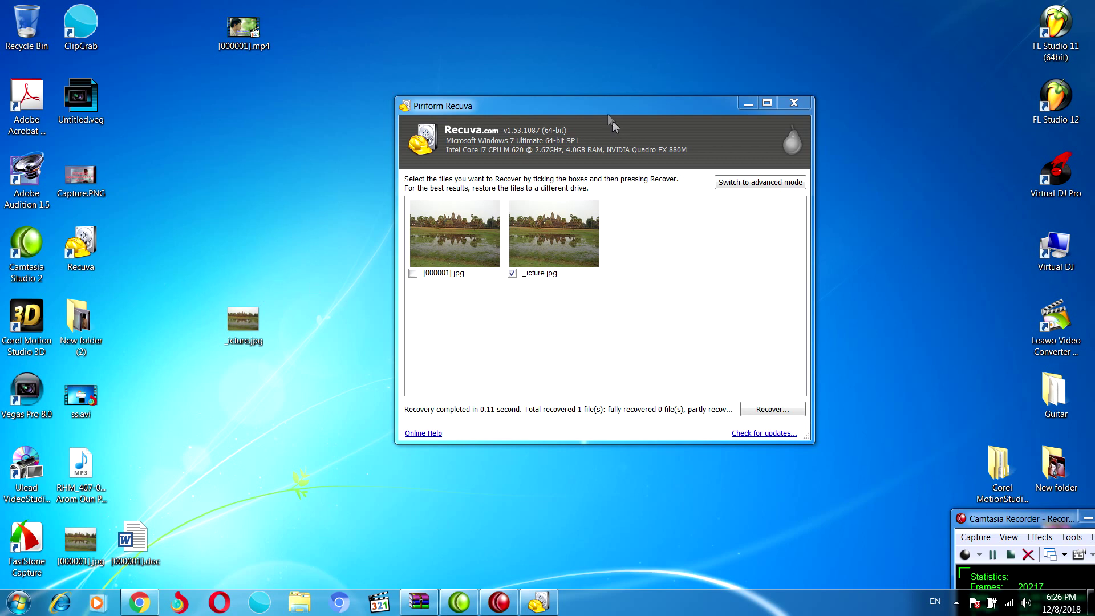
pyautogui.moveTo(611, 121); pyautogui.dragTo(485, 125)
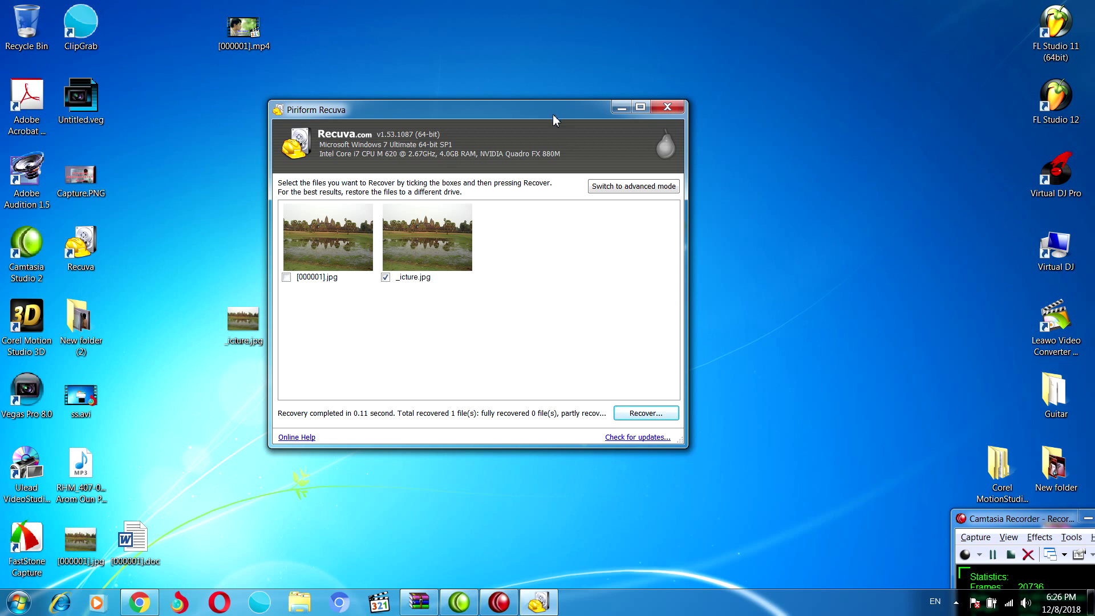
pyautogui.moveTo(490, 114); pyautogui.dragTo(550, 102)
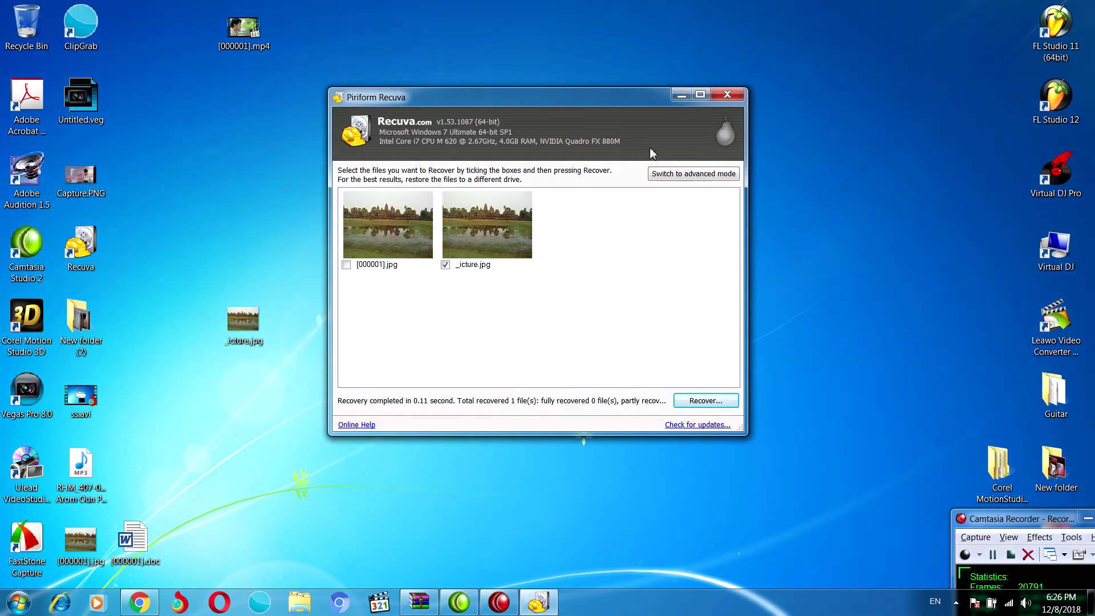